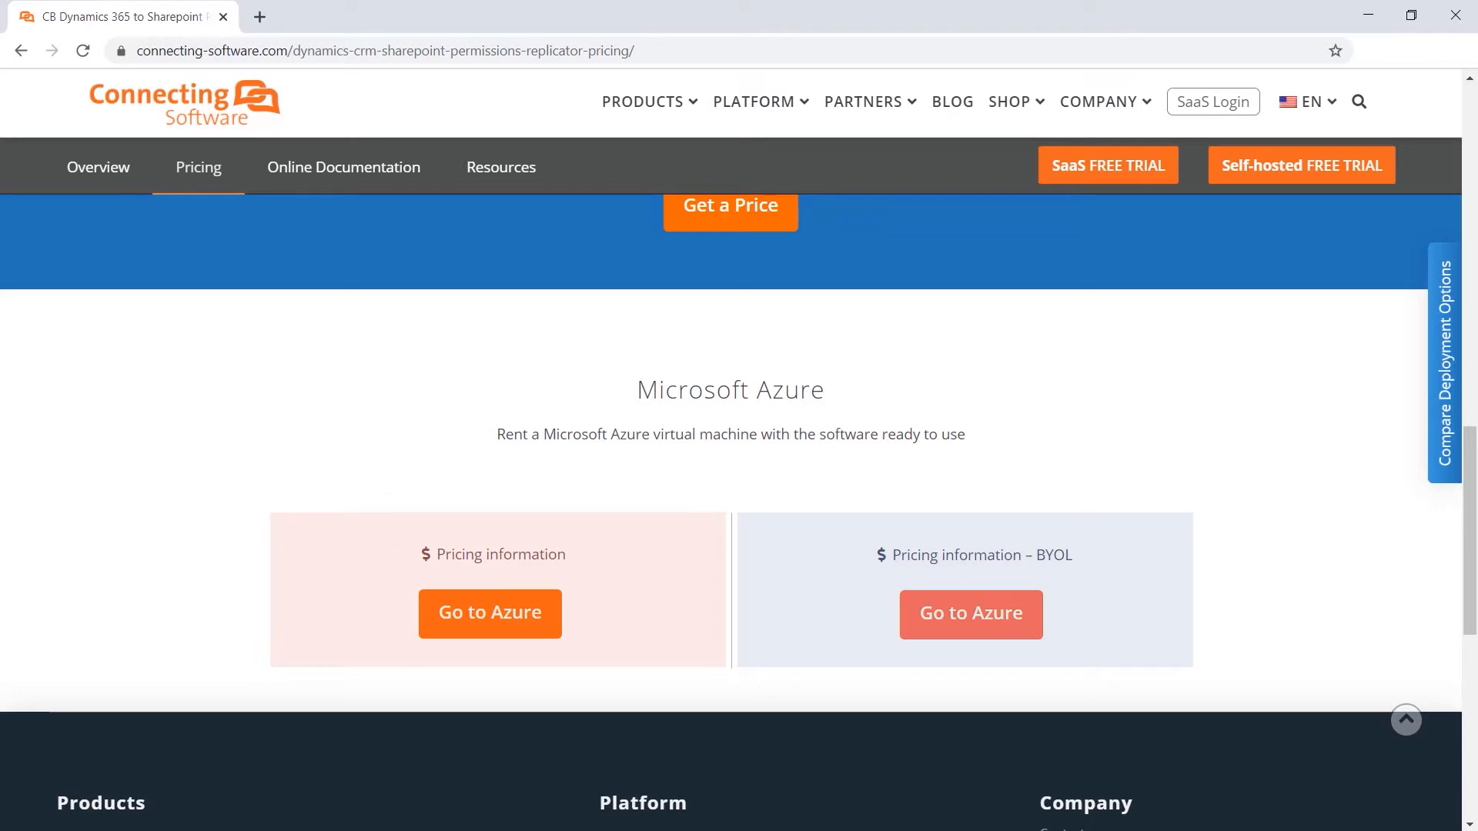
Open the Azure Marketplace offer and continue with the D365 to SP Permissions Replicator Trial 100 users software plan.
left_click(548, 625)
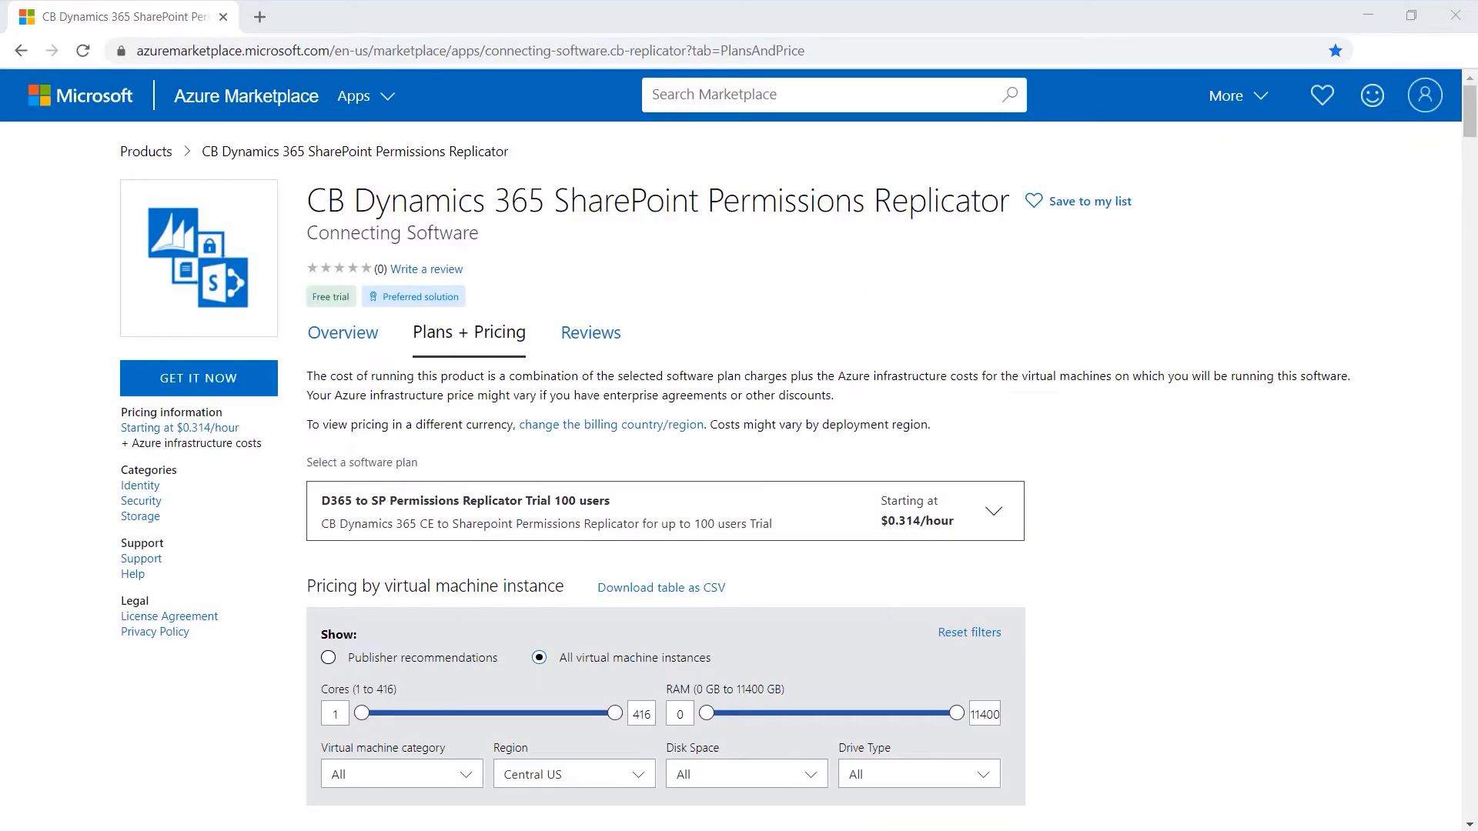
left_click(245, 387)
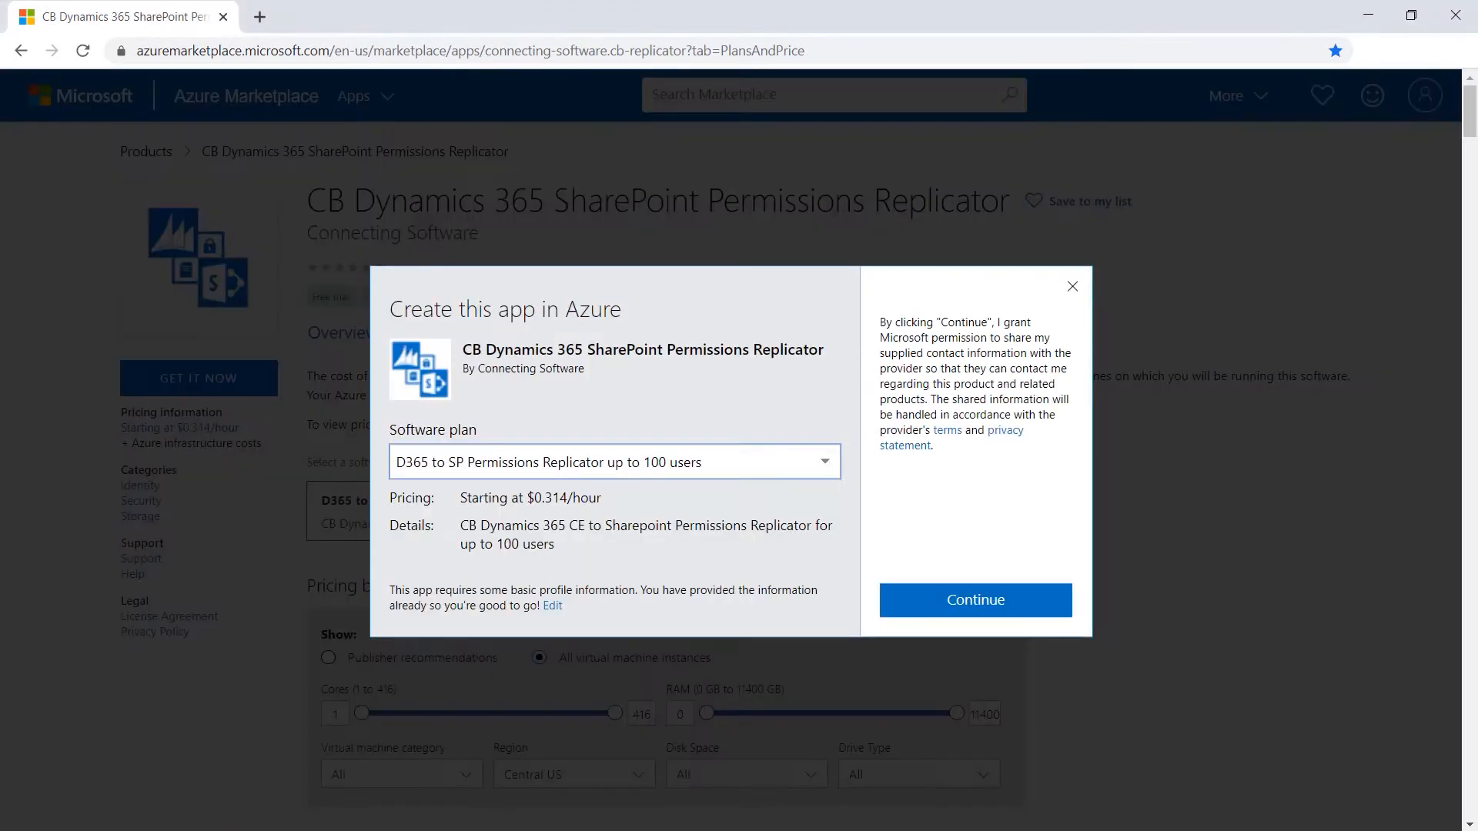
left_click(824, 462)
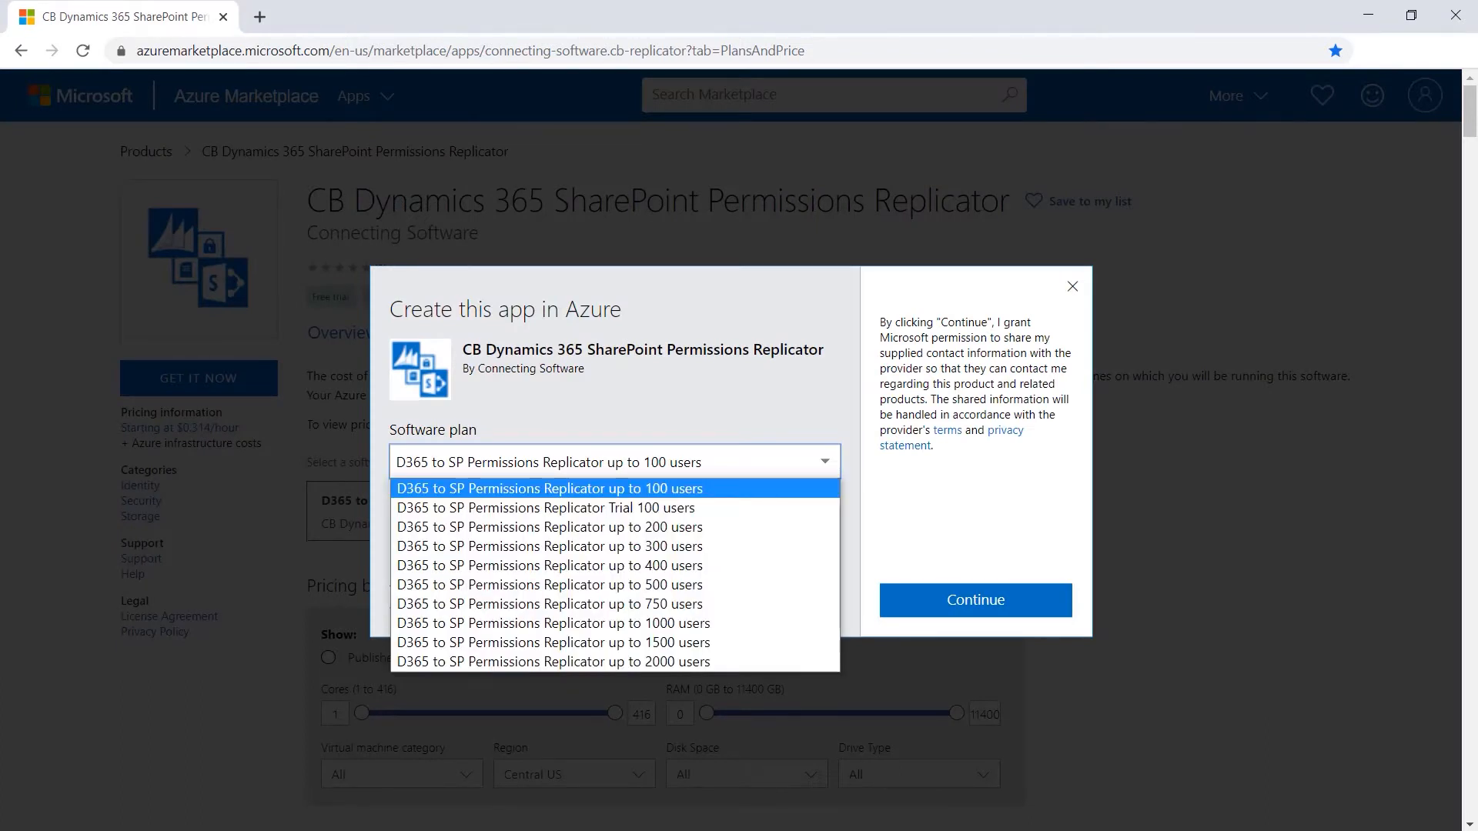
left_click(547, 508)
left_click(1006, 614)
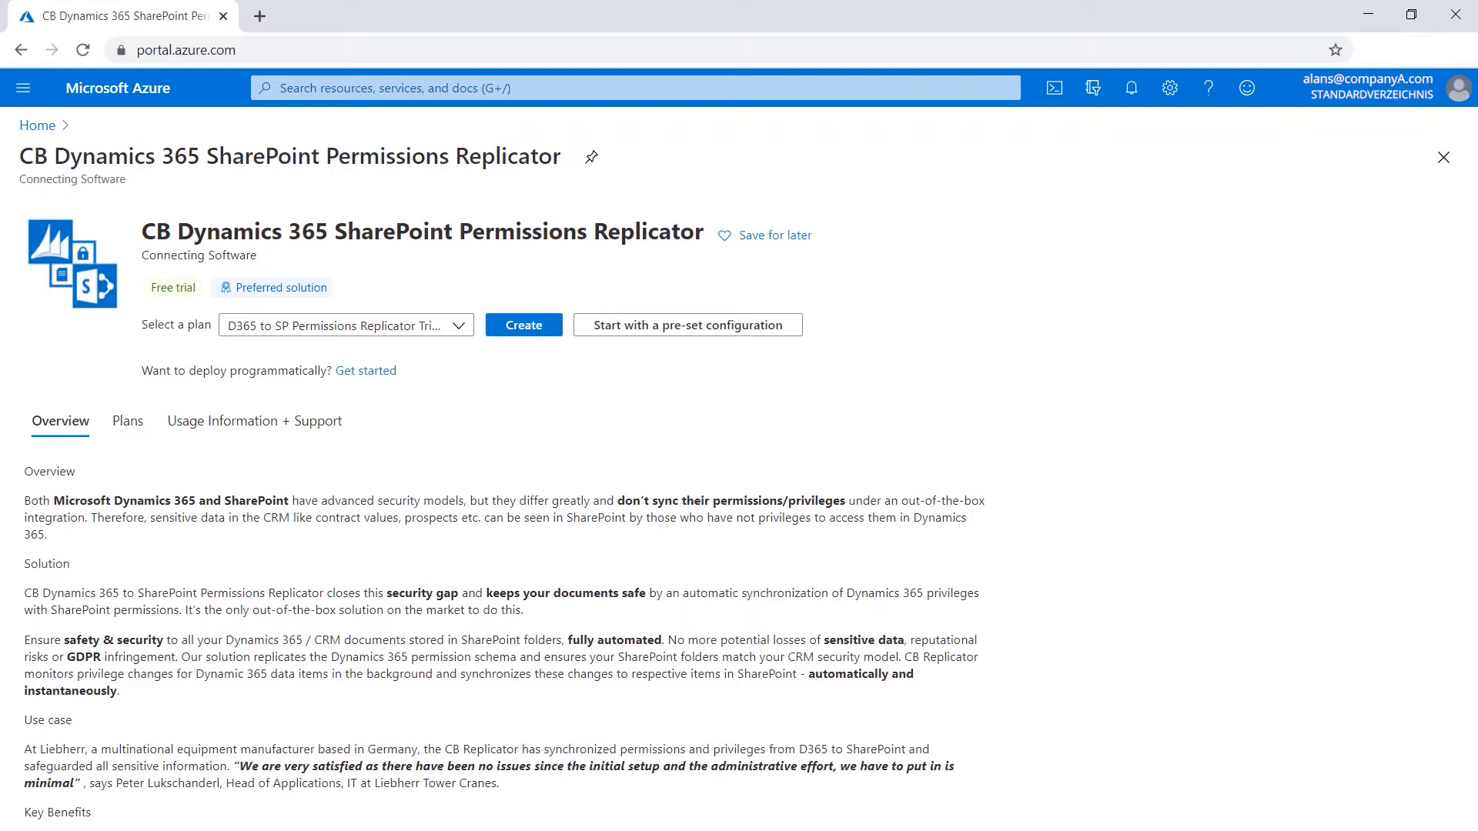
Select the D365 to SP Permissions Replicator Trial 100 users plan in the portal and start creating it.
left_click(347, 326)
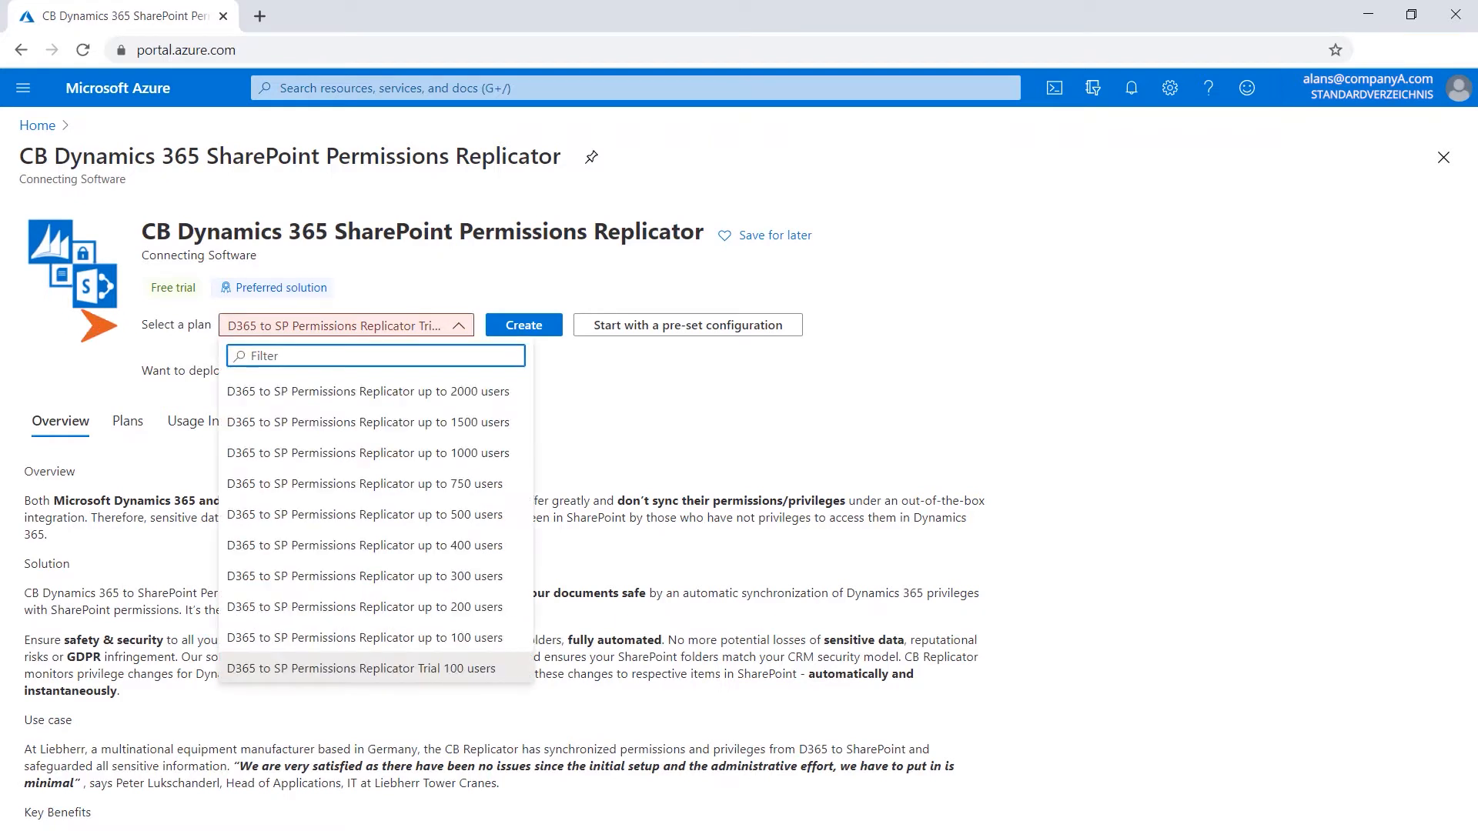
left_click(362, 668)
left_click(554, 325)
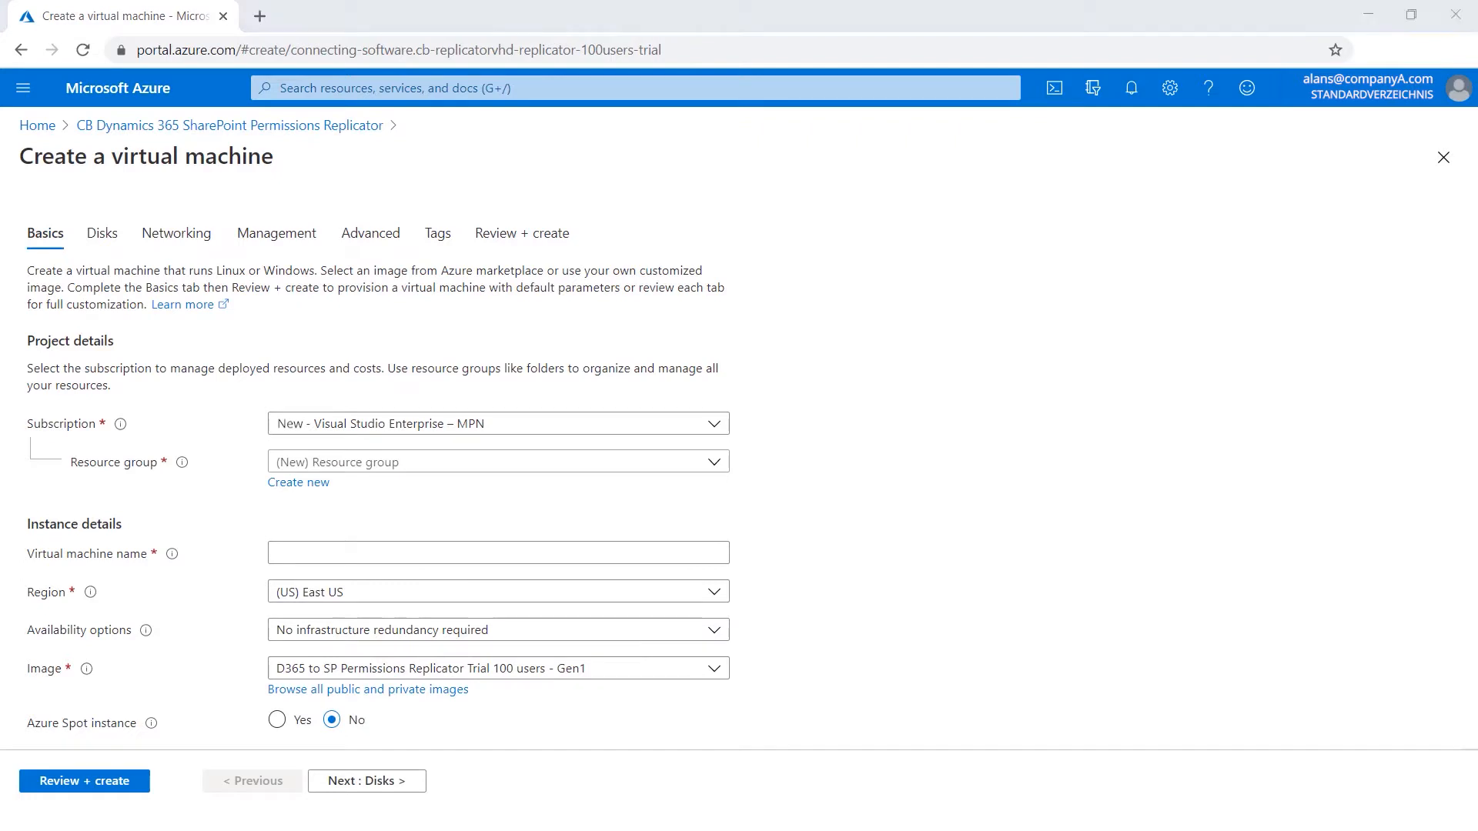
Create a new resource group named Production for the virtual machine.
left_click(298, 483)
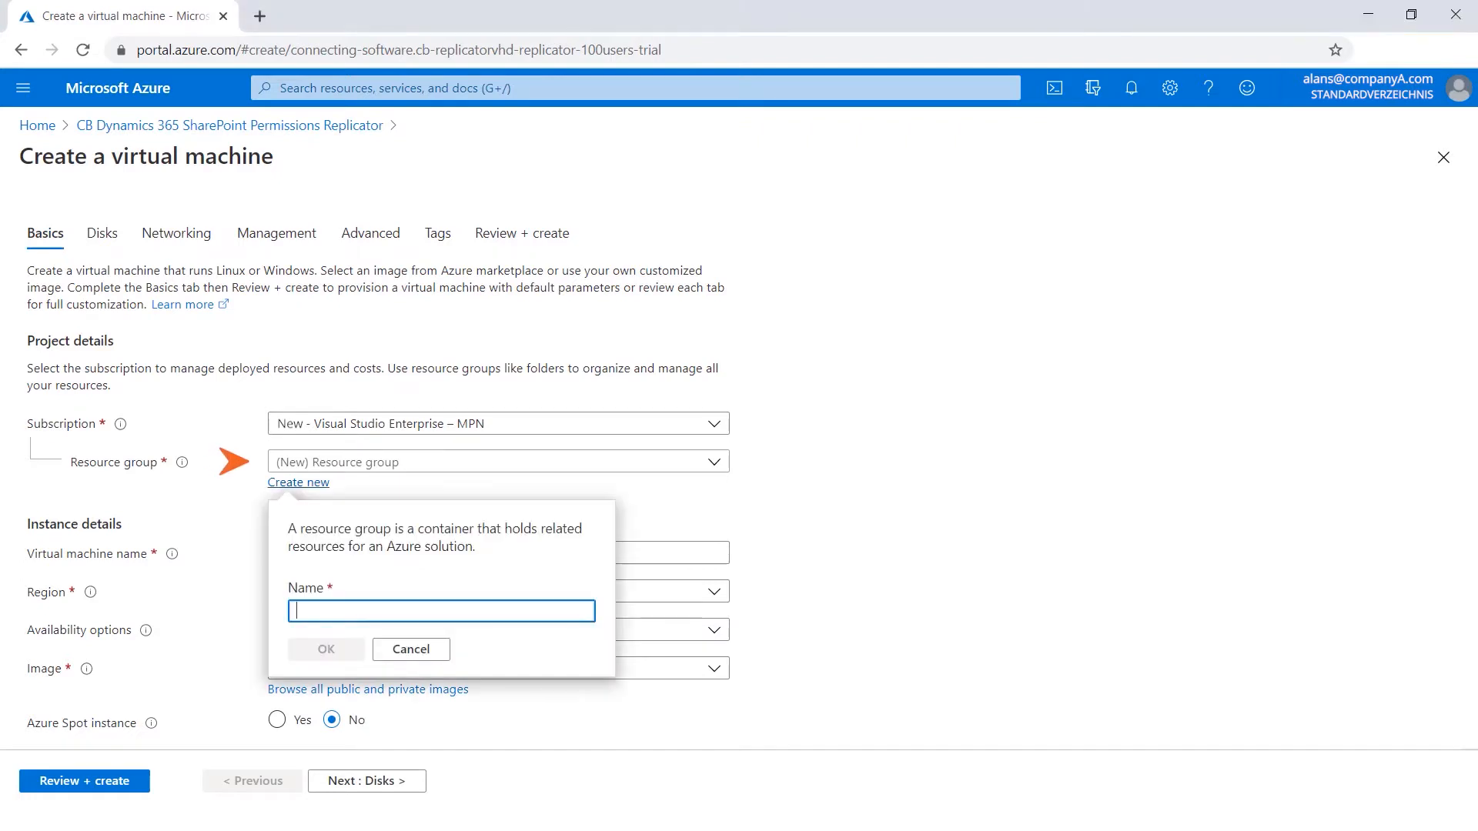
type("Production")
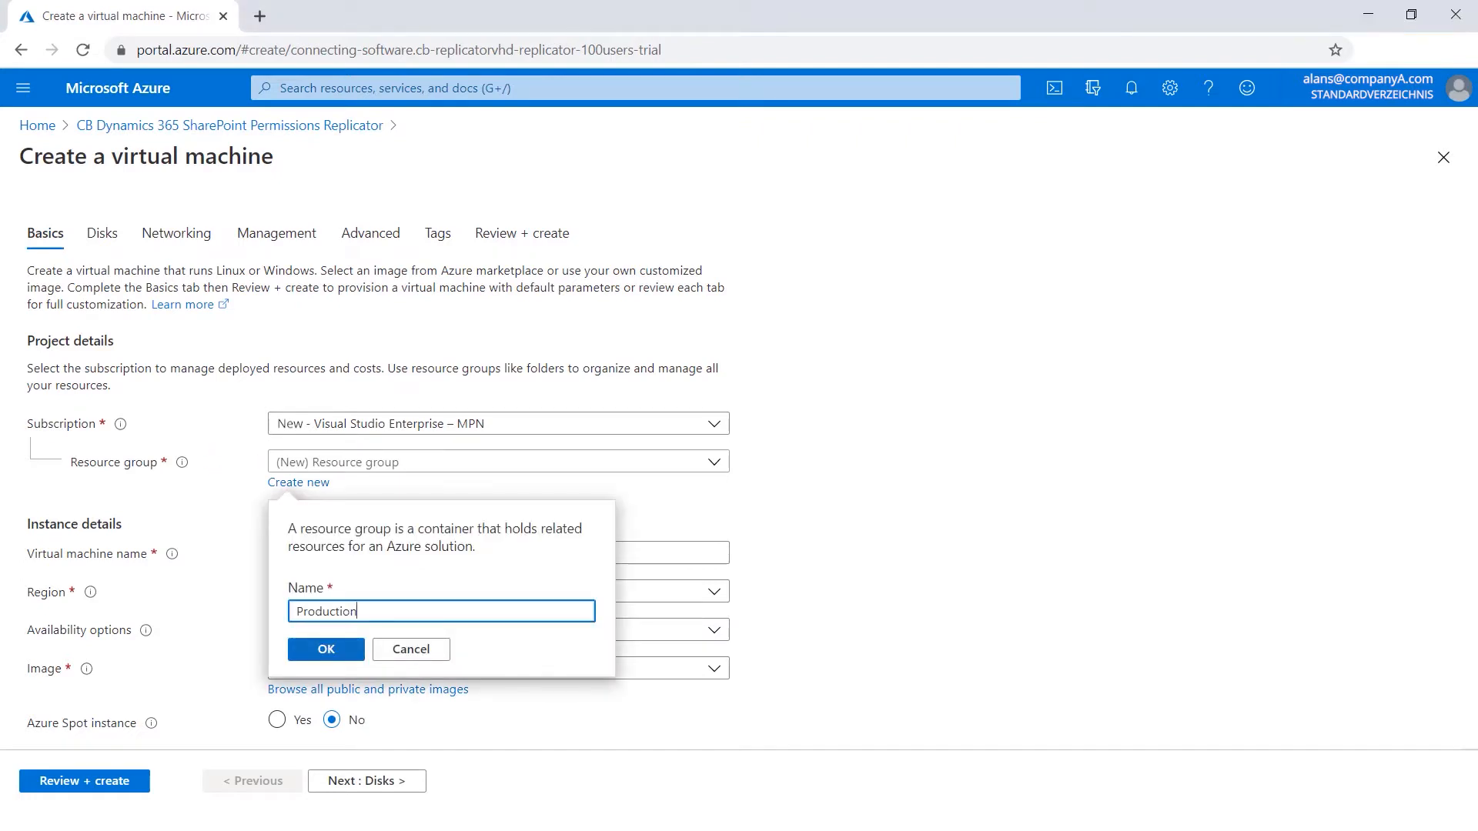
left_click(326, 649)
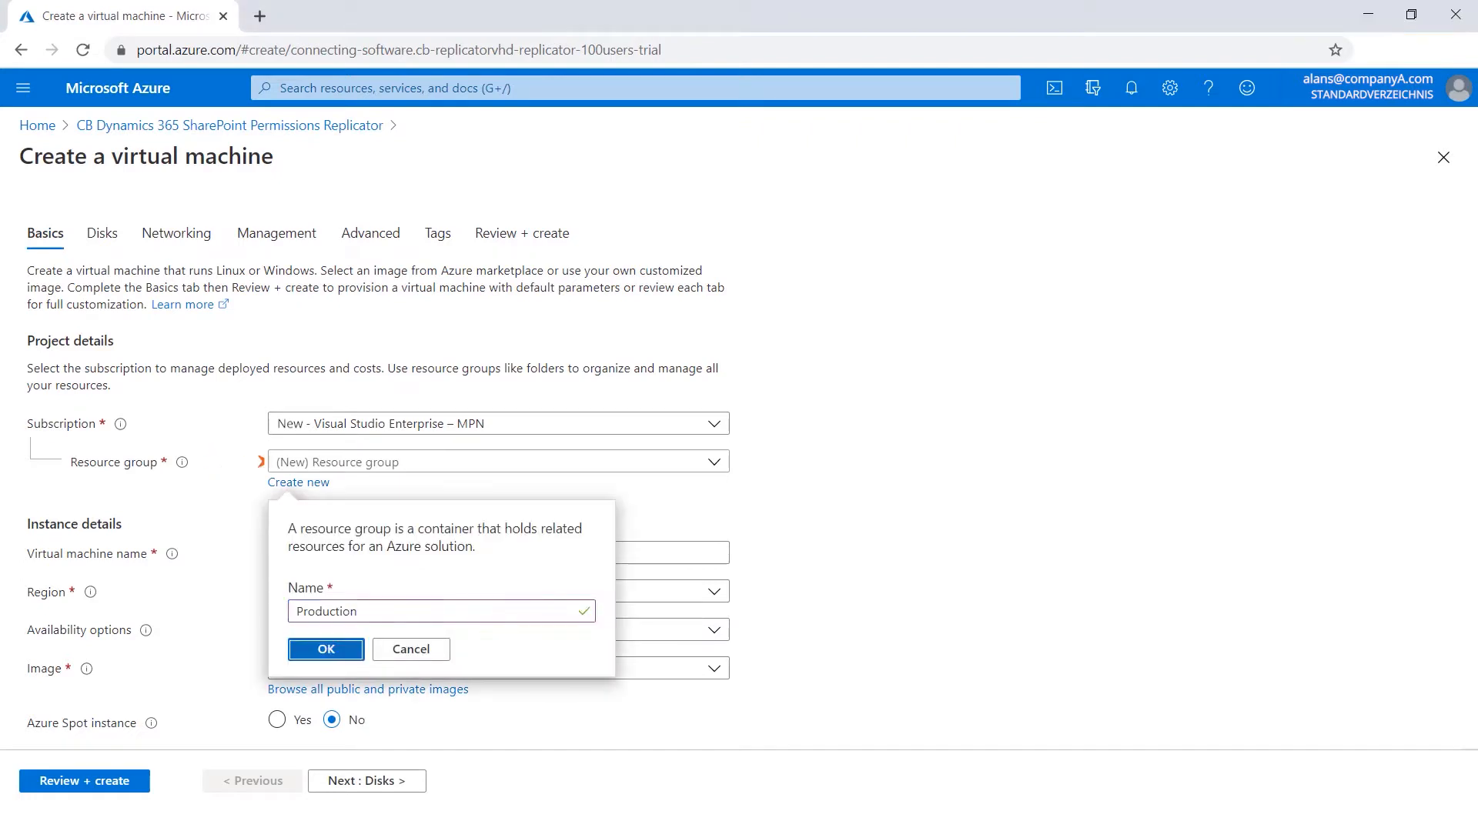
left_click(327, 649)
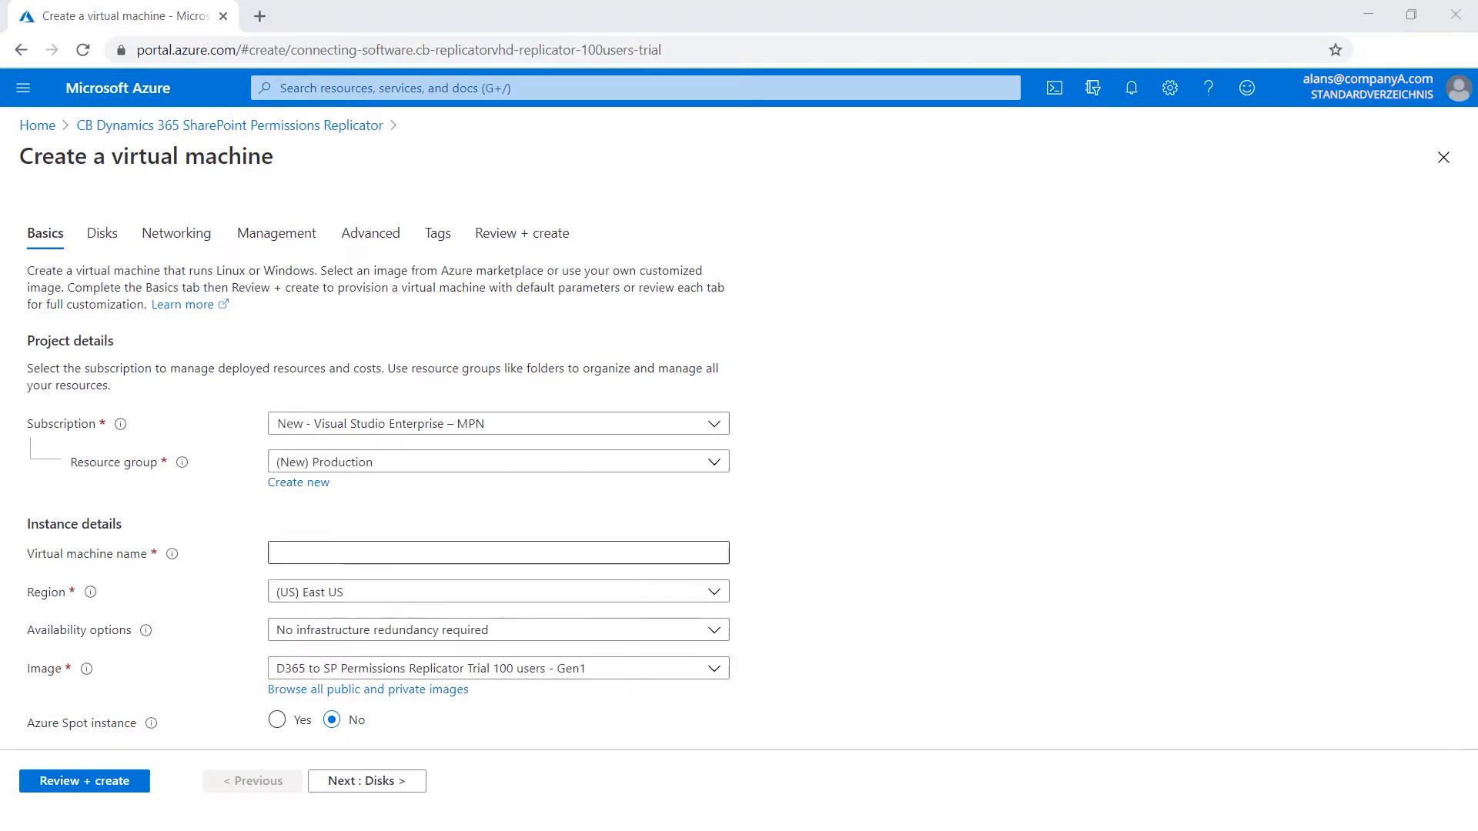
Name the virtual machine CBReplicatorVM.
left_click(499, 552)
type("CBReplicatorVM")
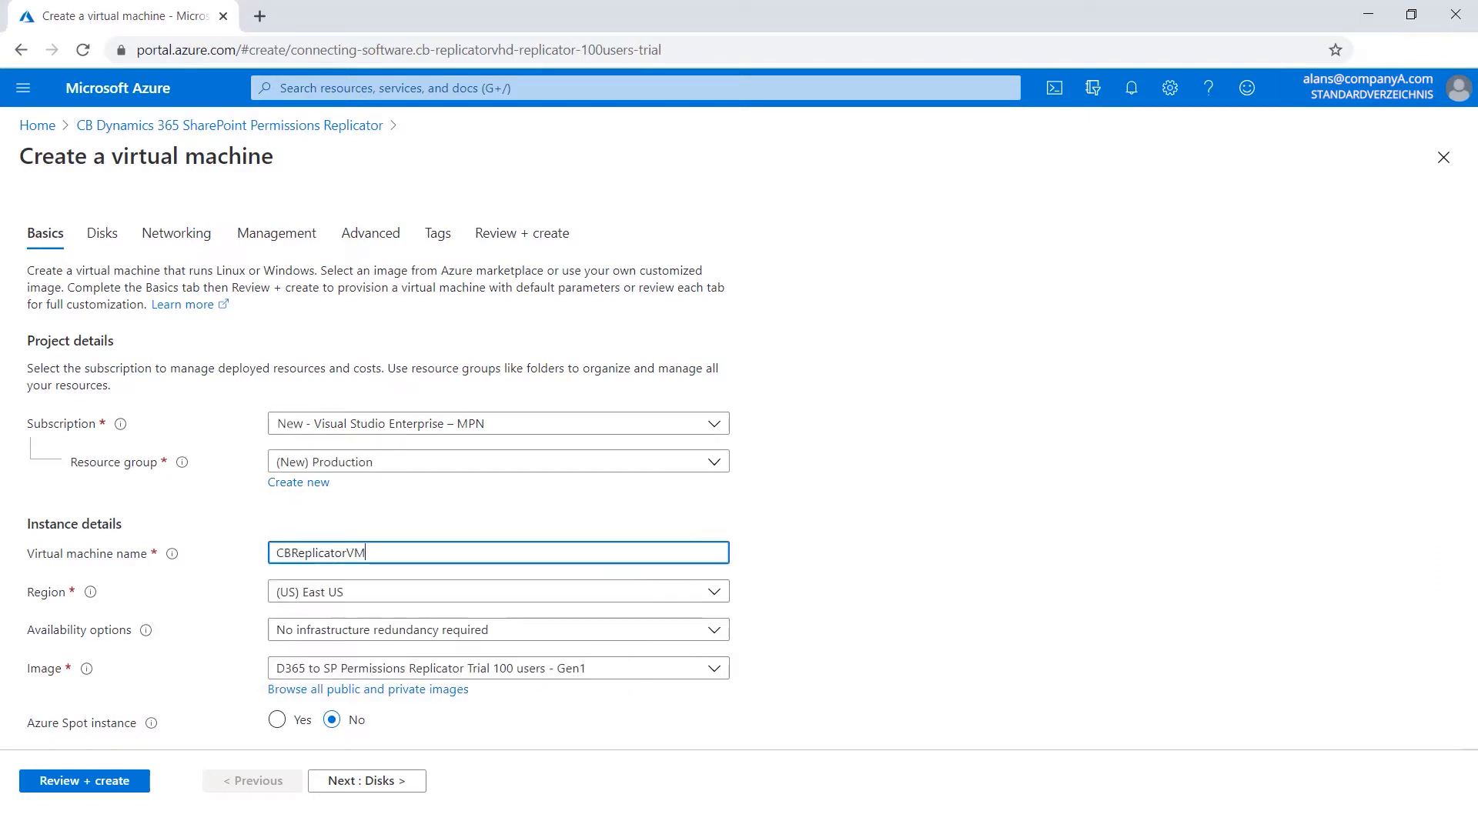
key("Tab")
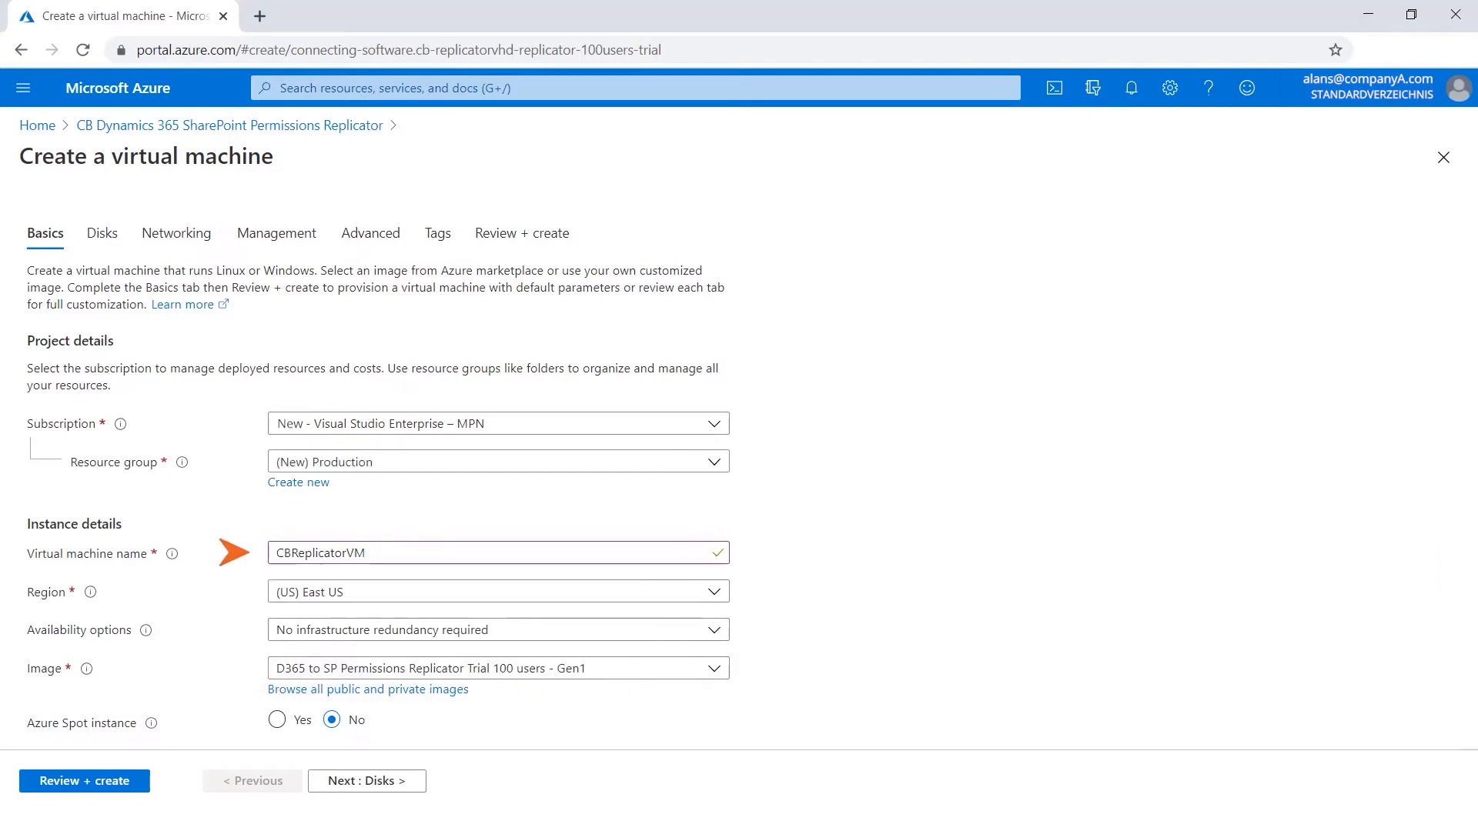
Fill in the administrator account with username CBReplicatorAdmin and the account password, confirming the password.
scroll(739, 472, "down", 1)
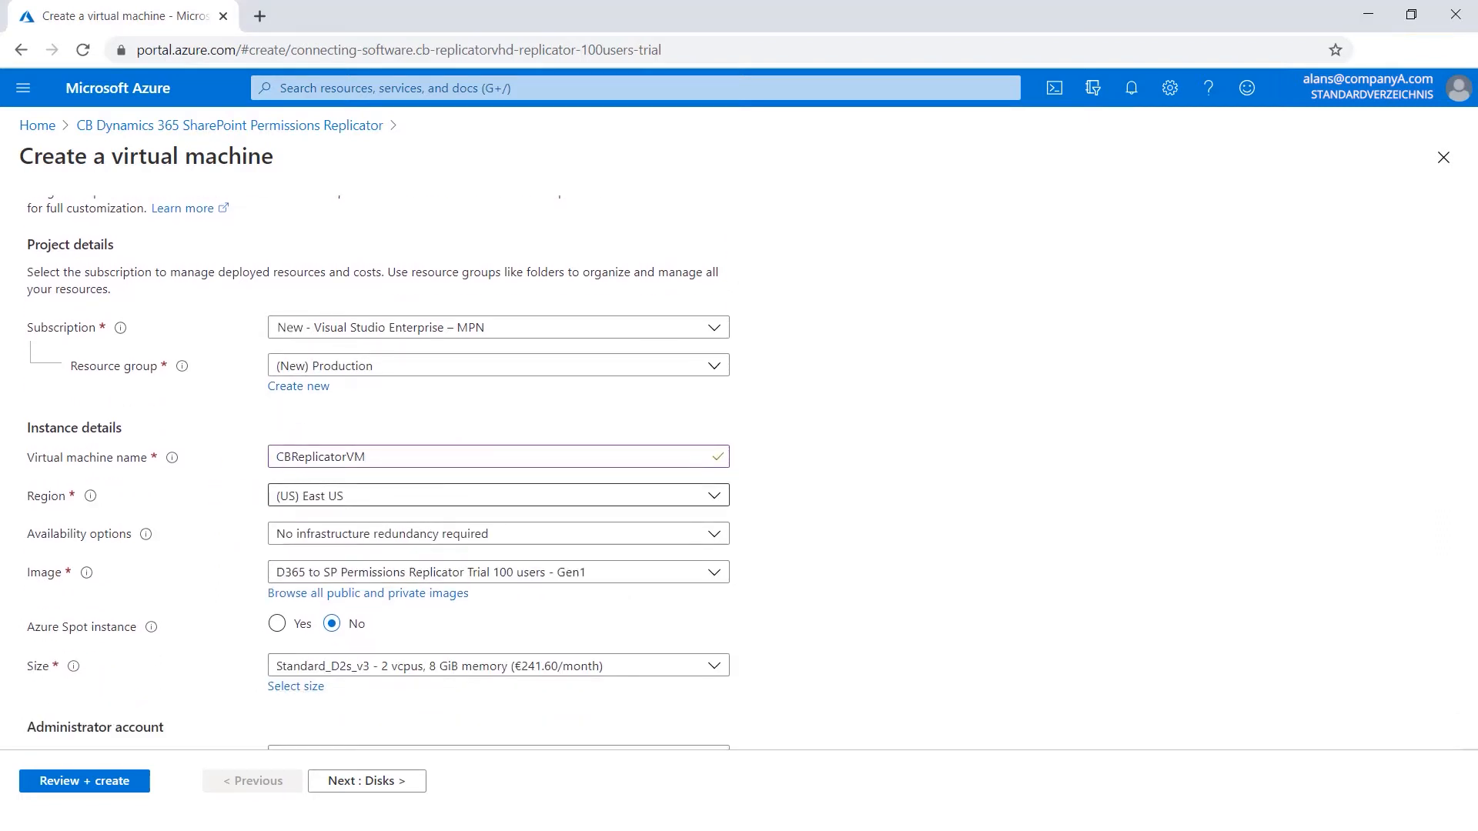
key("Tab")
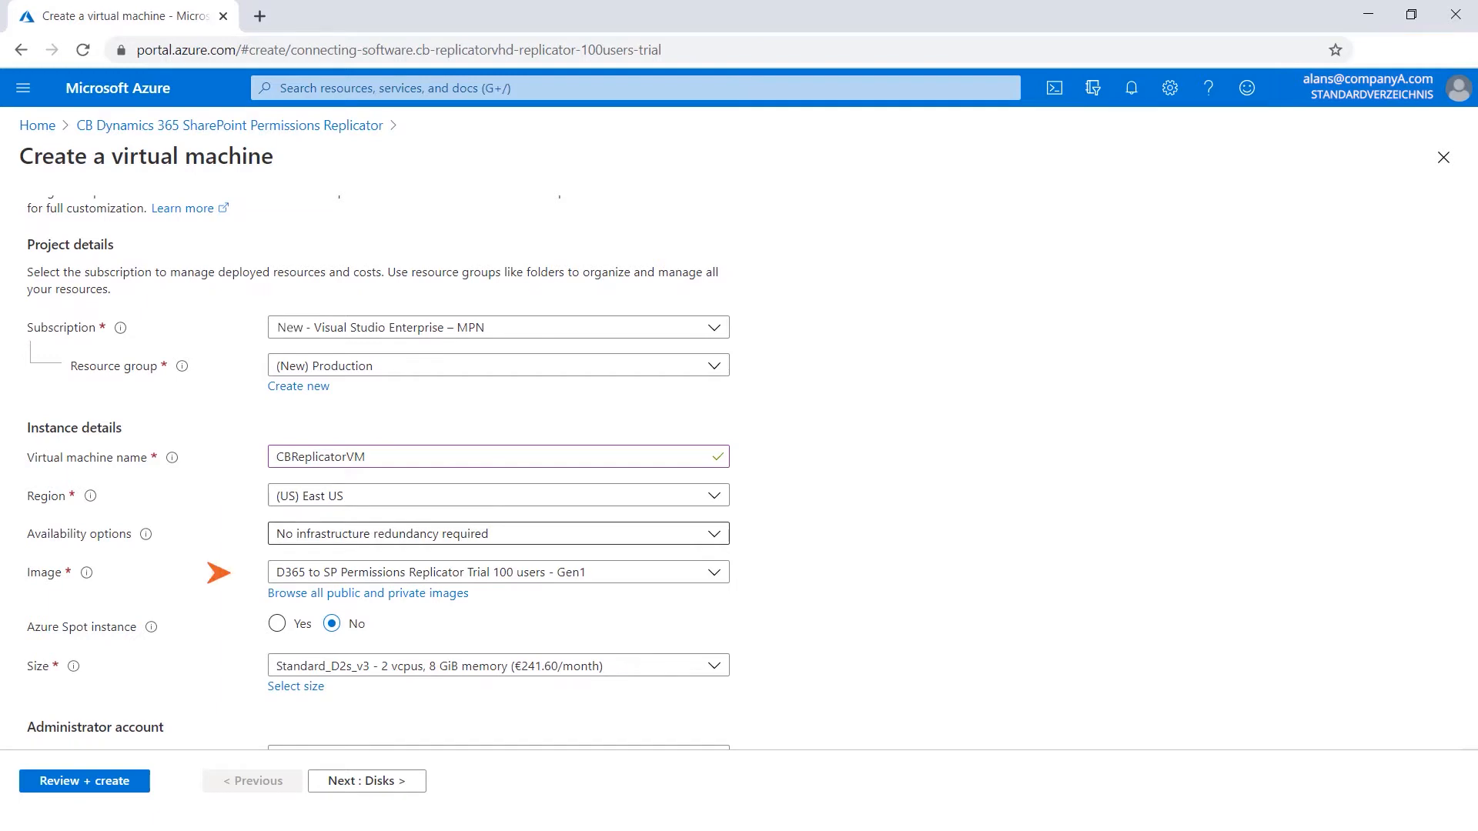
scroll(739, 462, "down", 3)
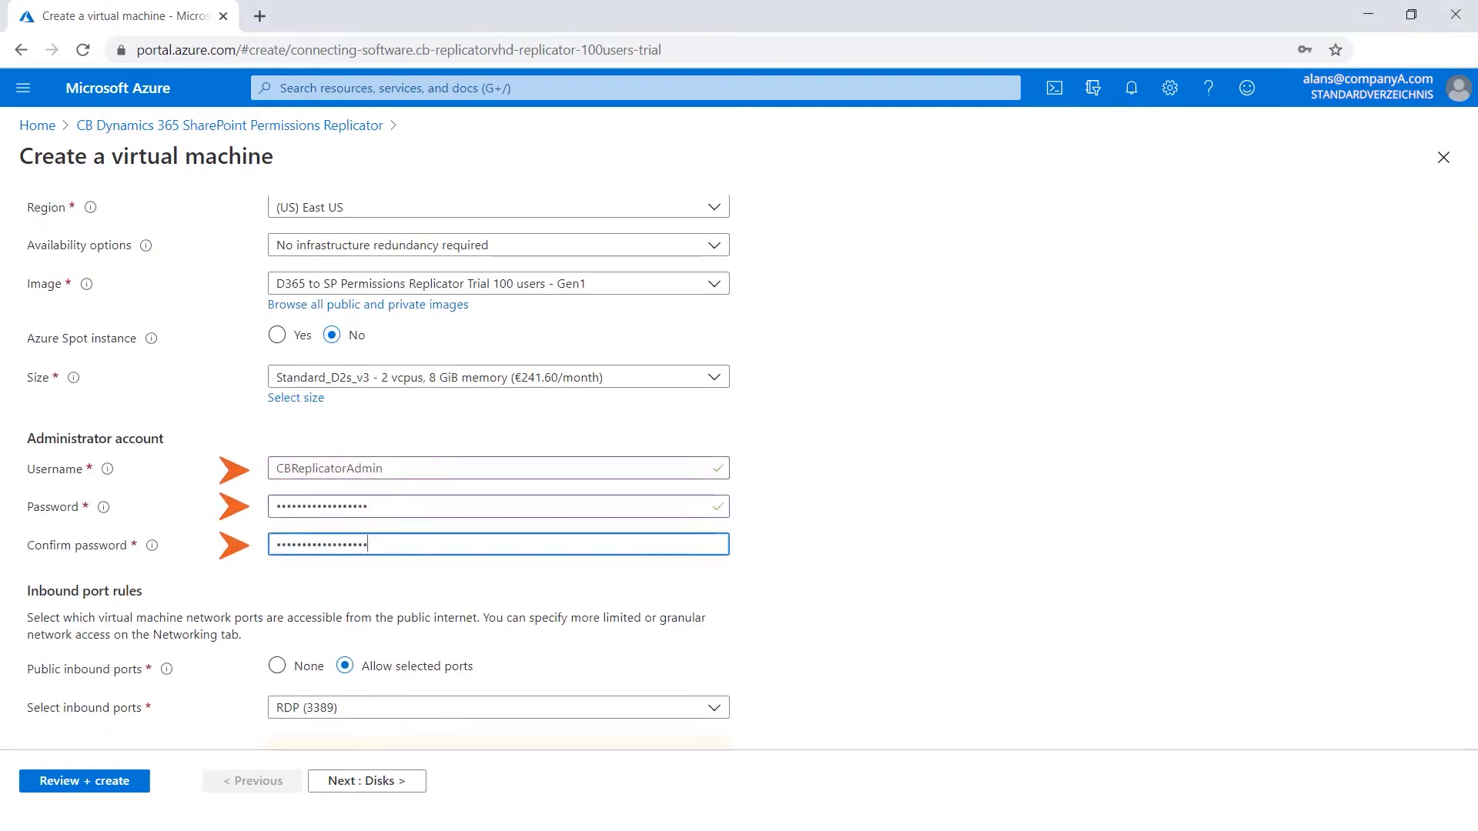
scroll(377, 474, "down", 3)
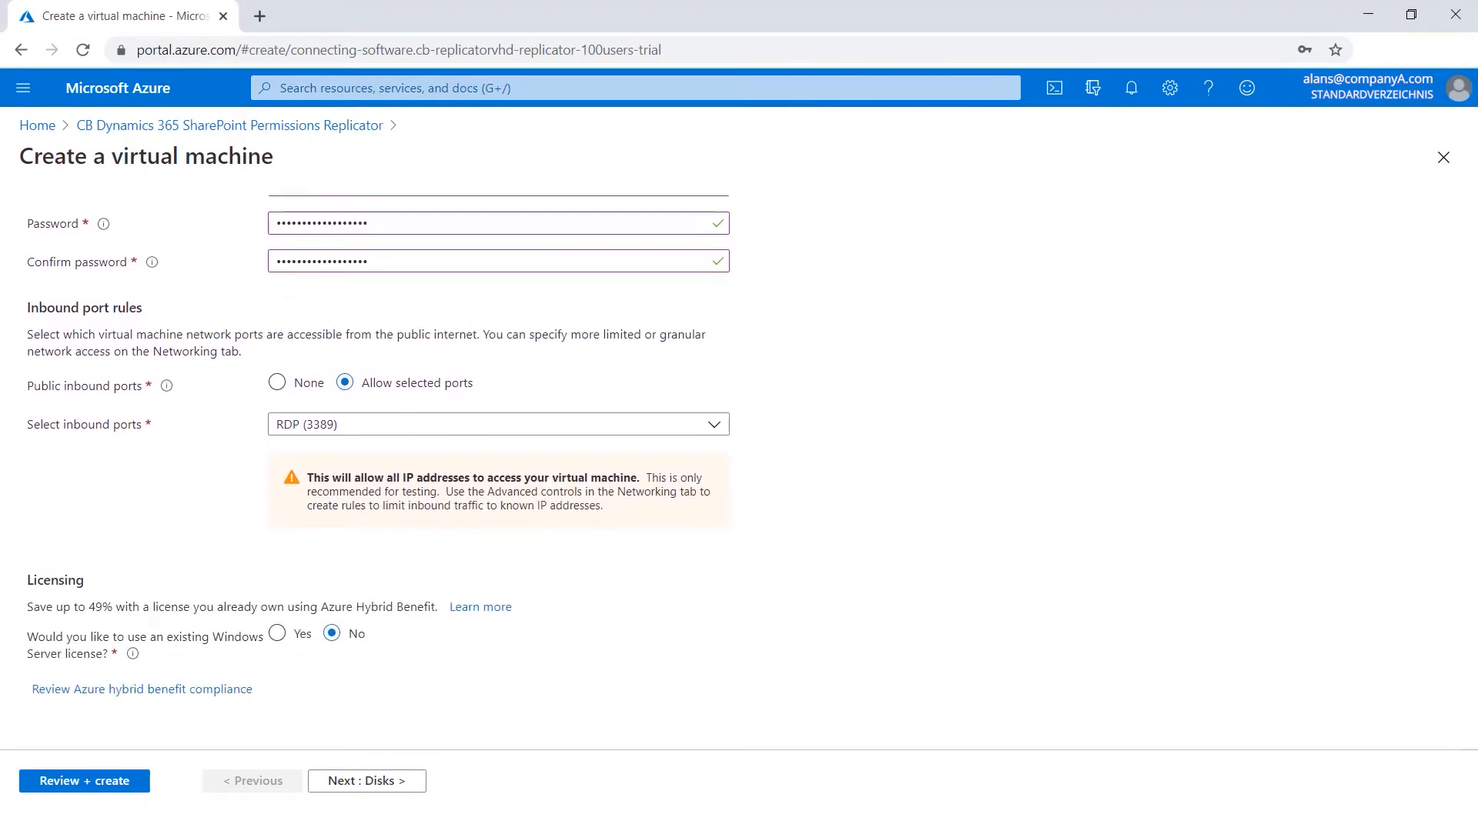
Keep the default Disks and Networking settings and advance to the Management tab.
left_click(412, 781)
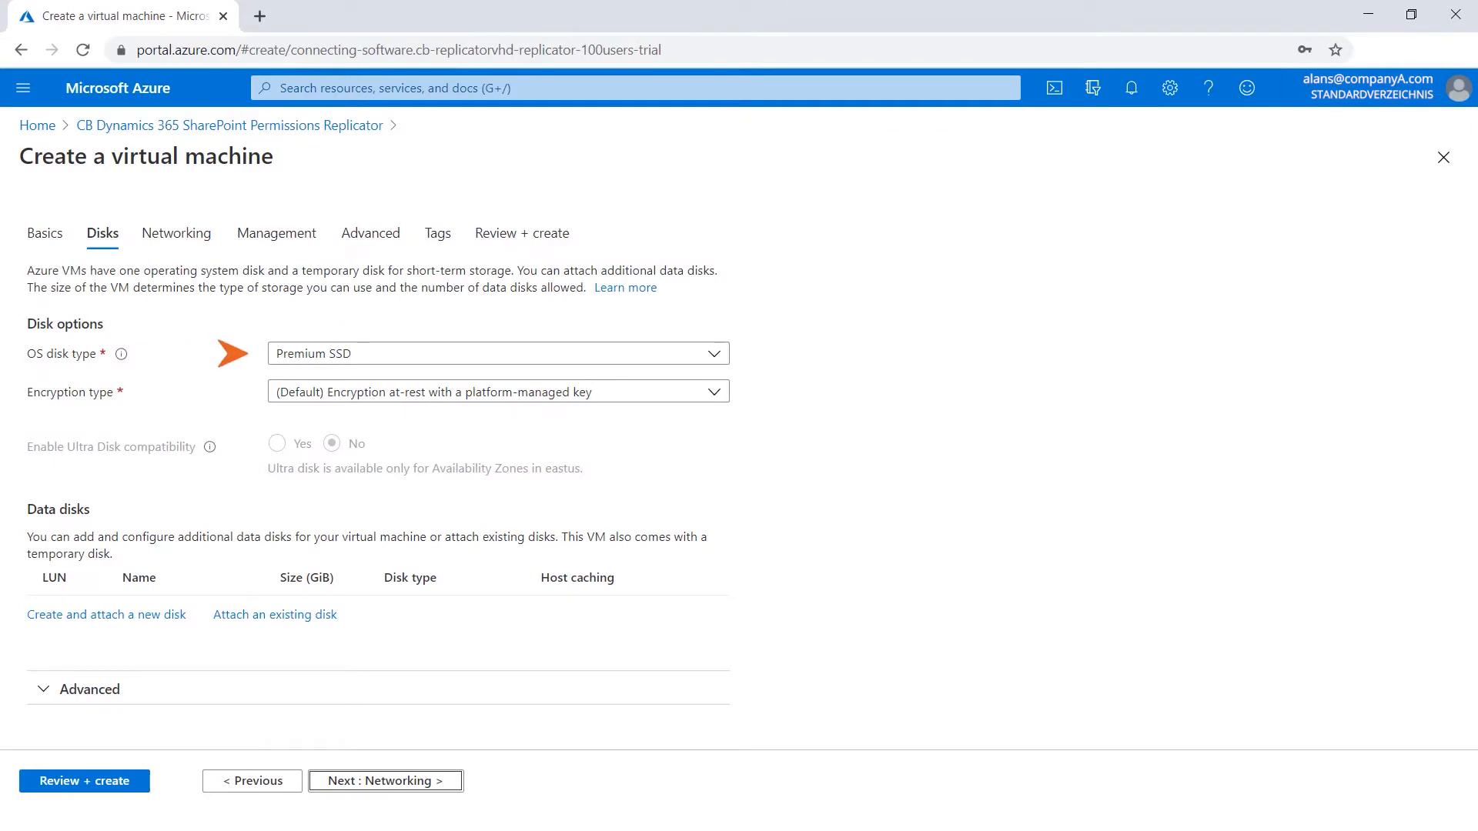
left_click(443, 780)
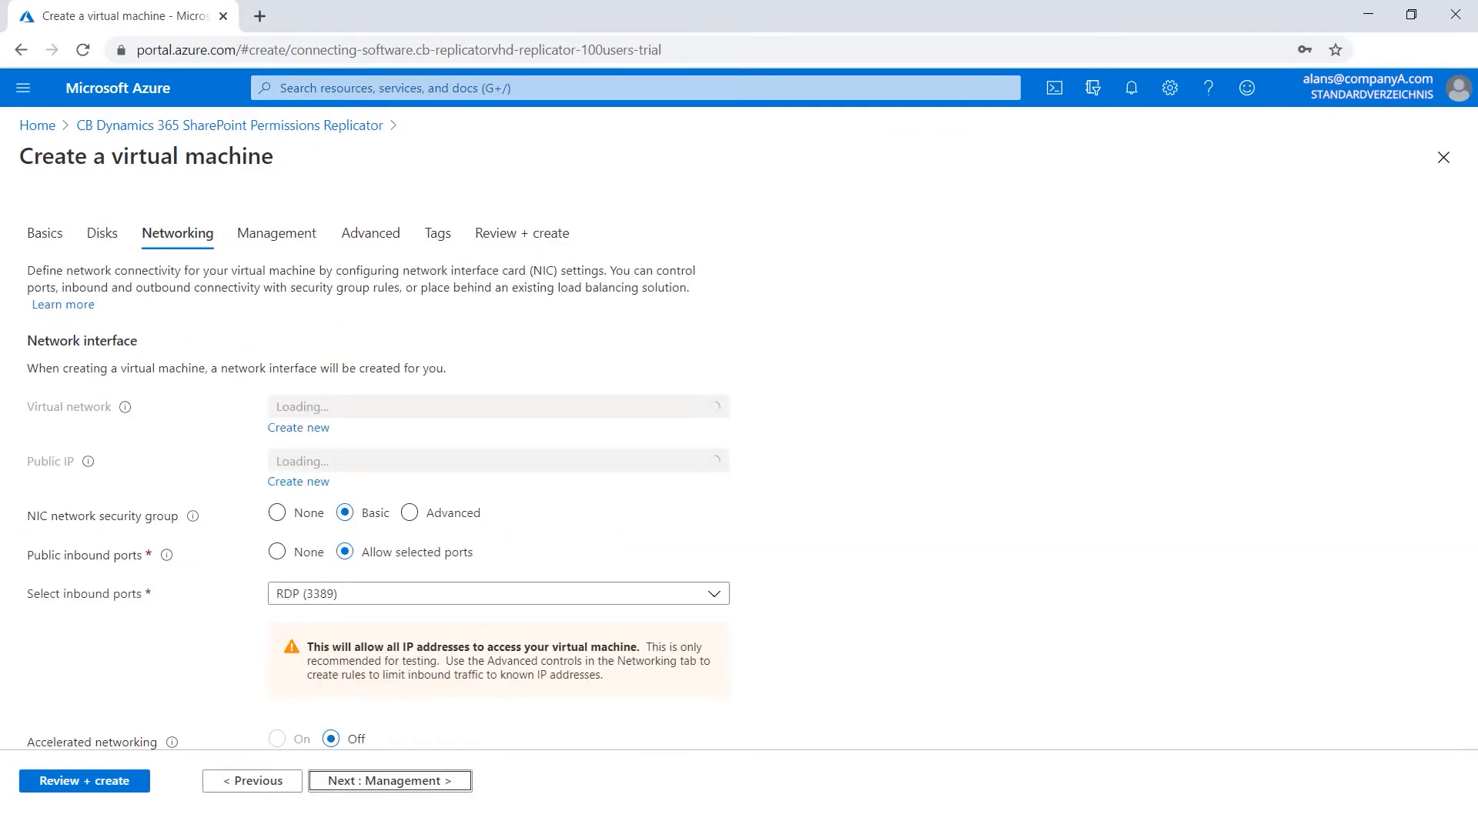
scroll(377, 462, "down", 3)
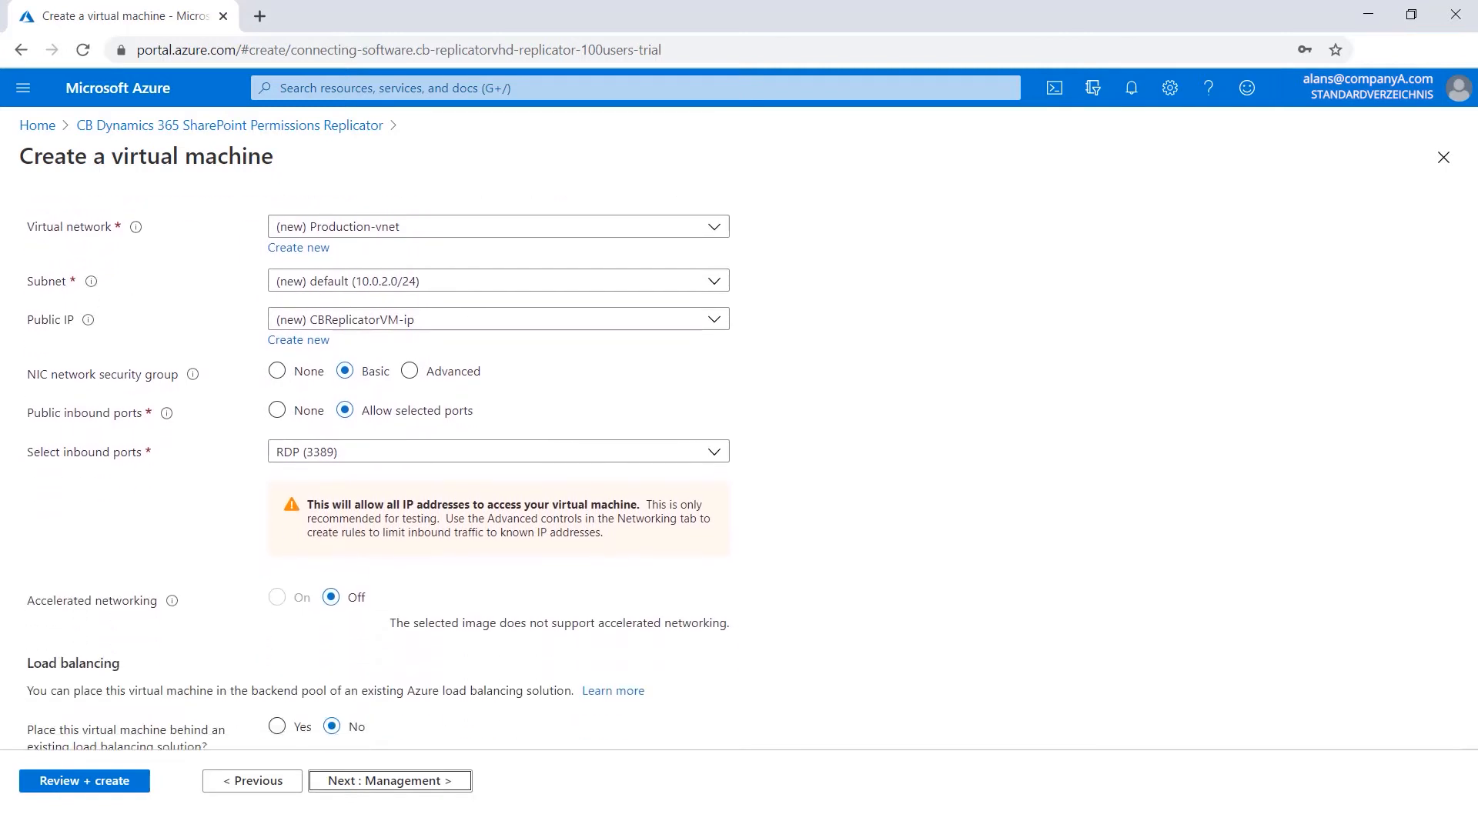
left_click(451, 786)
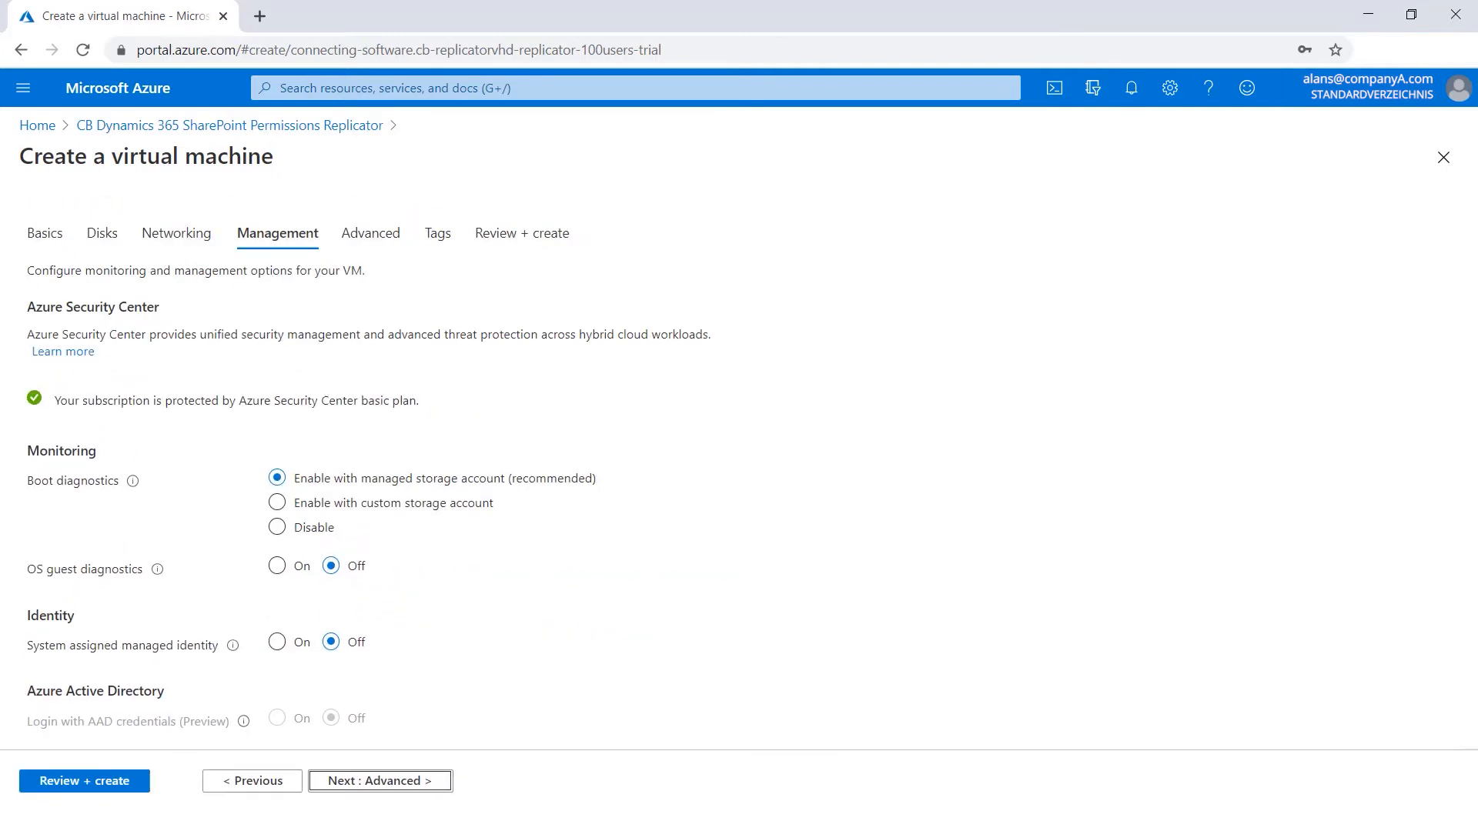
Keep the default Management, Advanced and Tags settings and advance to Review + create.
scroll(377, 461, "down", 2)
scroll(377, 462, "down", 6)
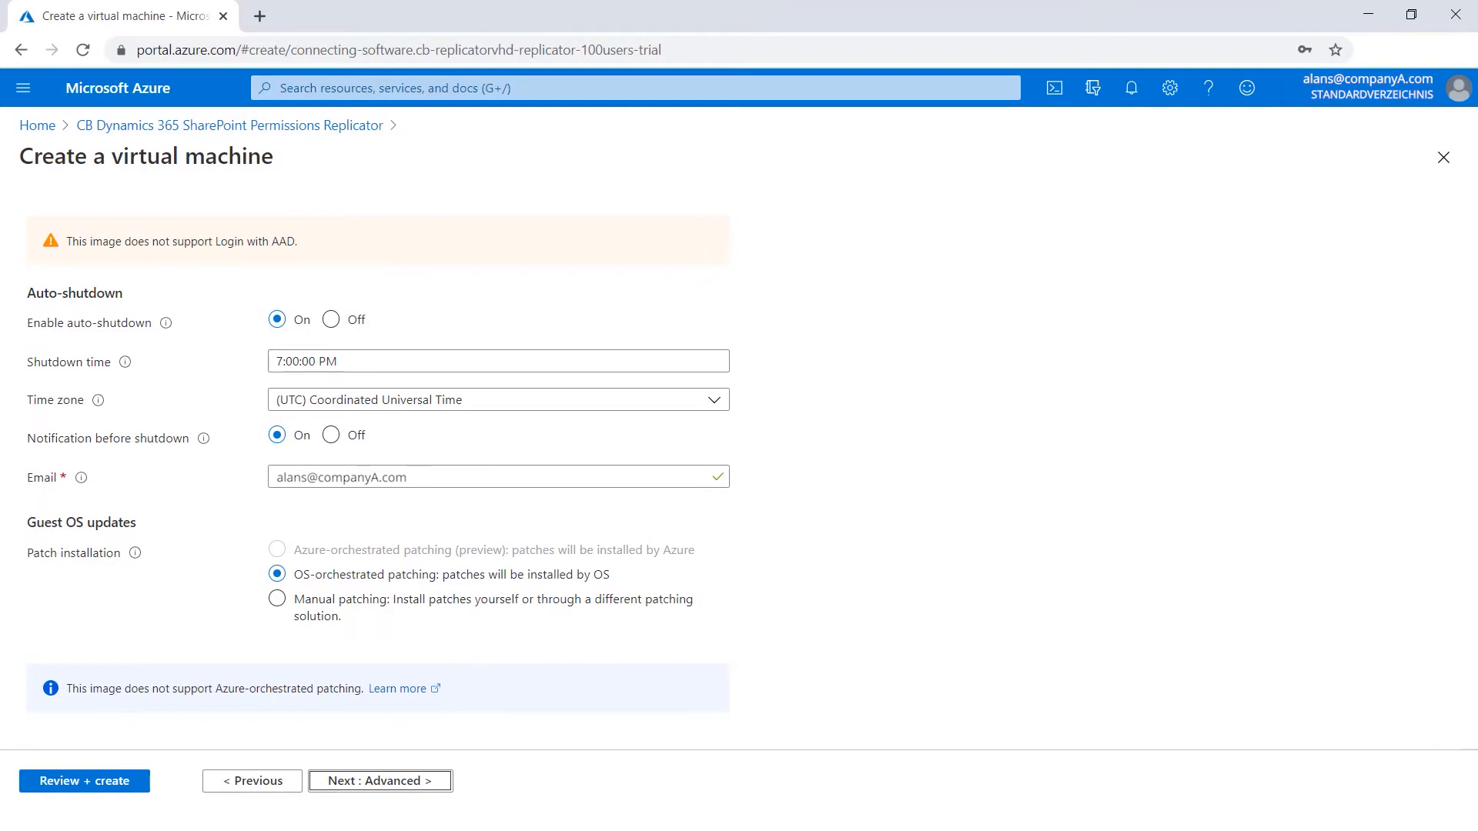
left_click(447, 784)
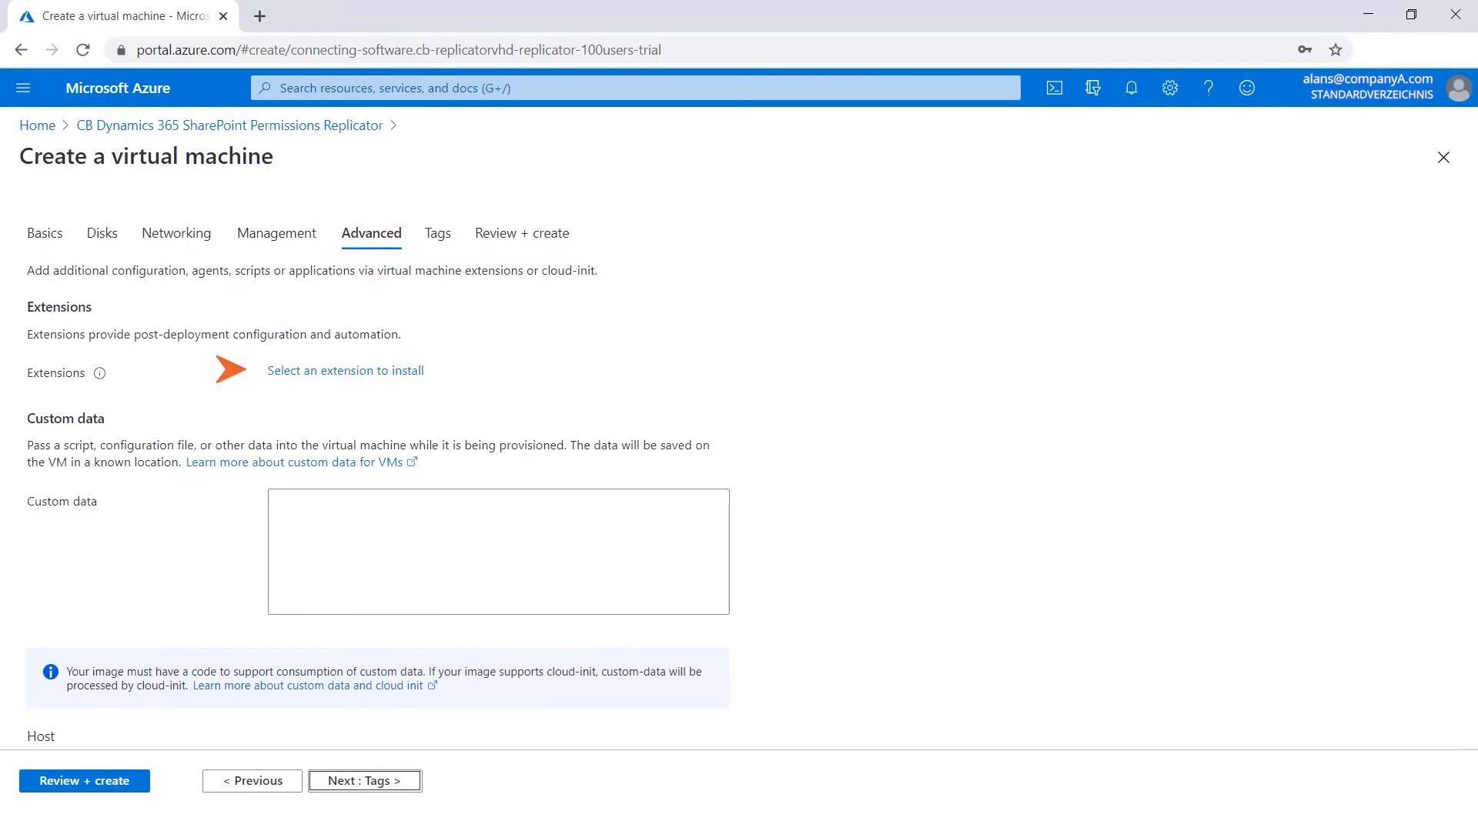
scroll(377, 461, "down", 5)
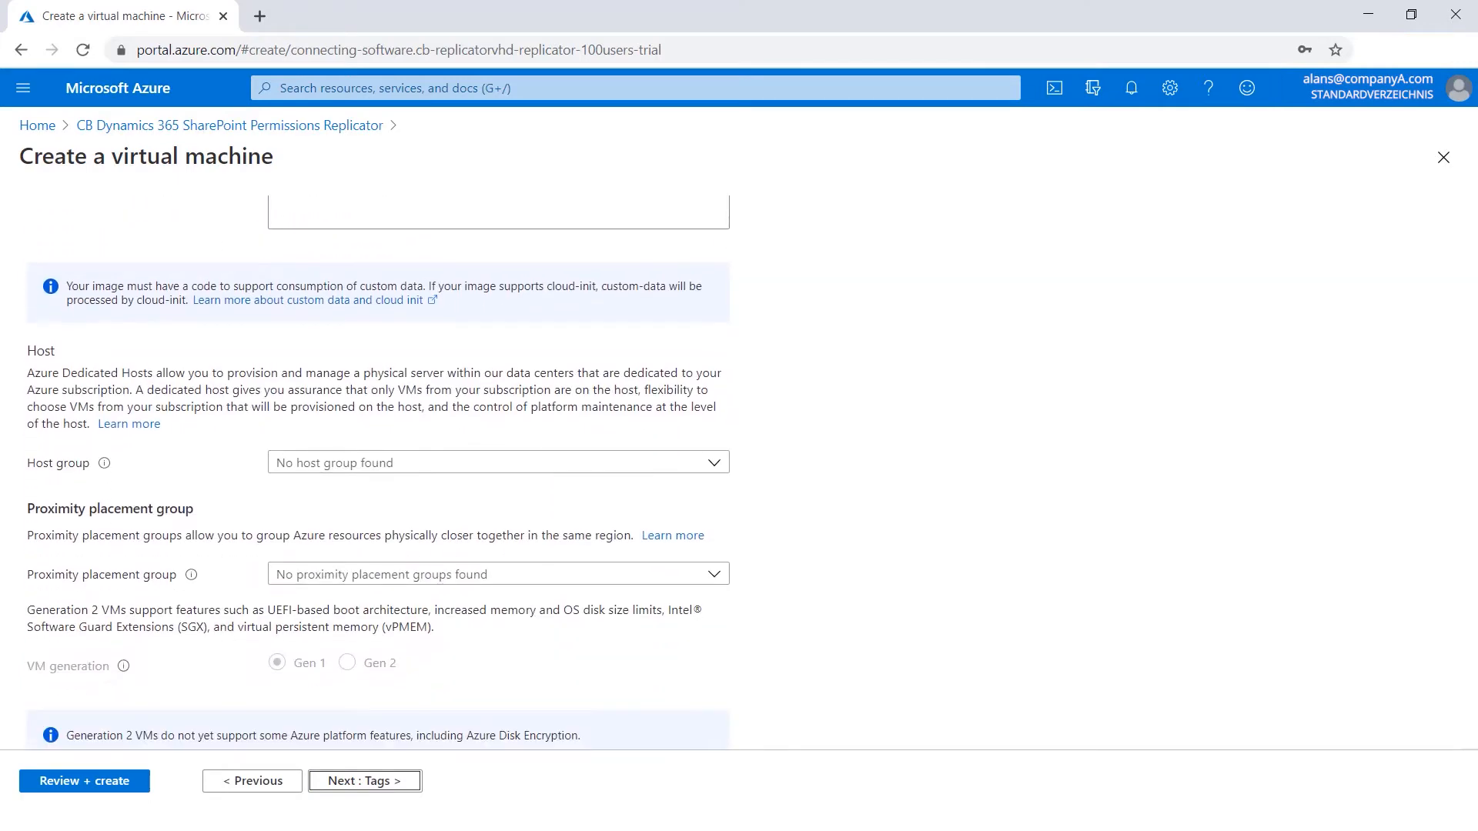
left_click(402, 781)
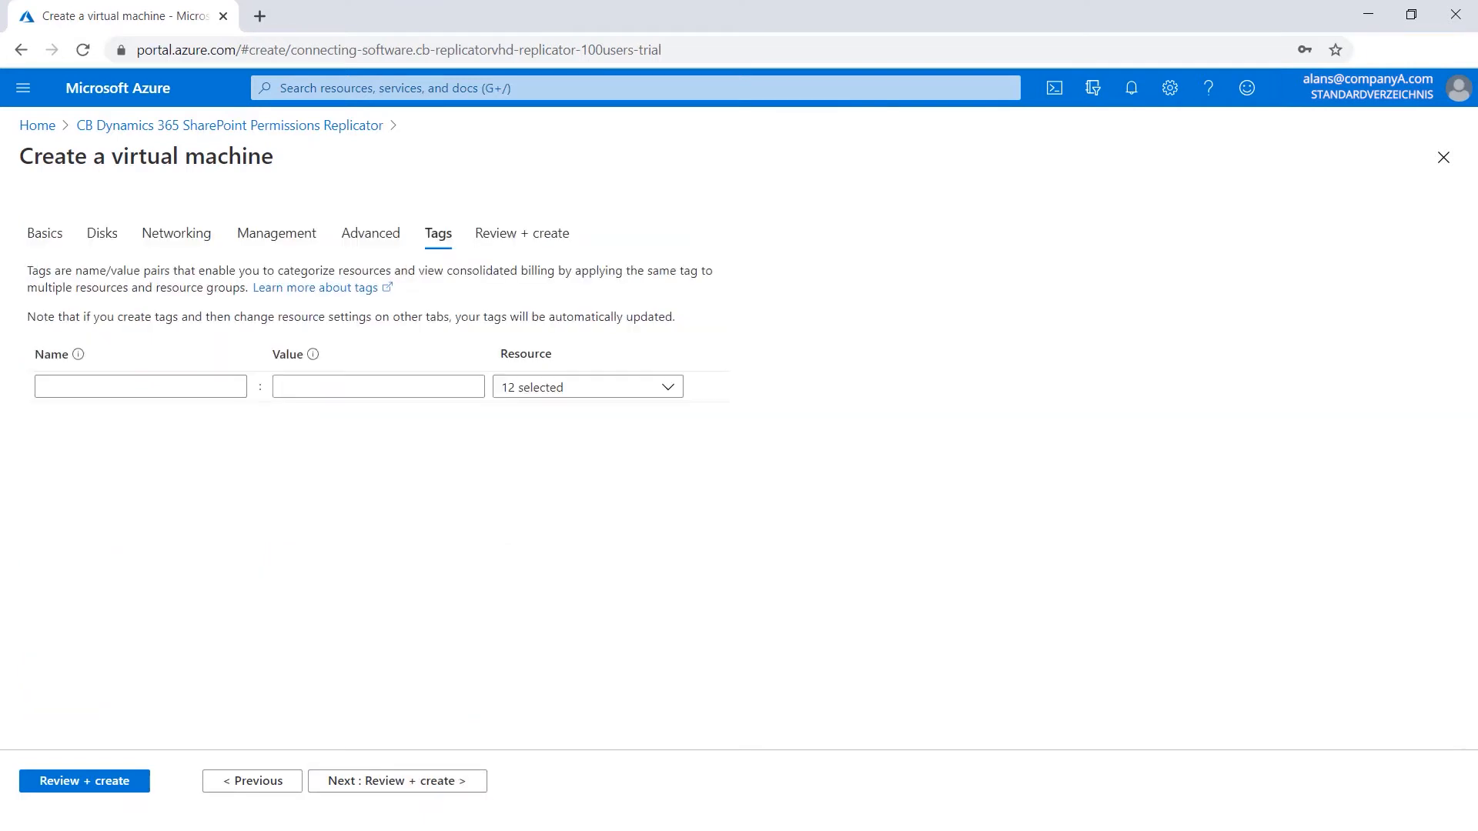
left_click(397, 781)
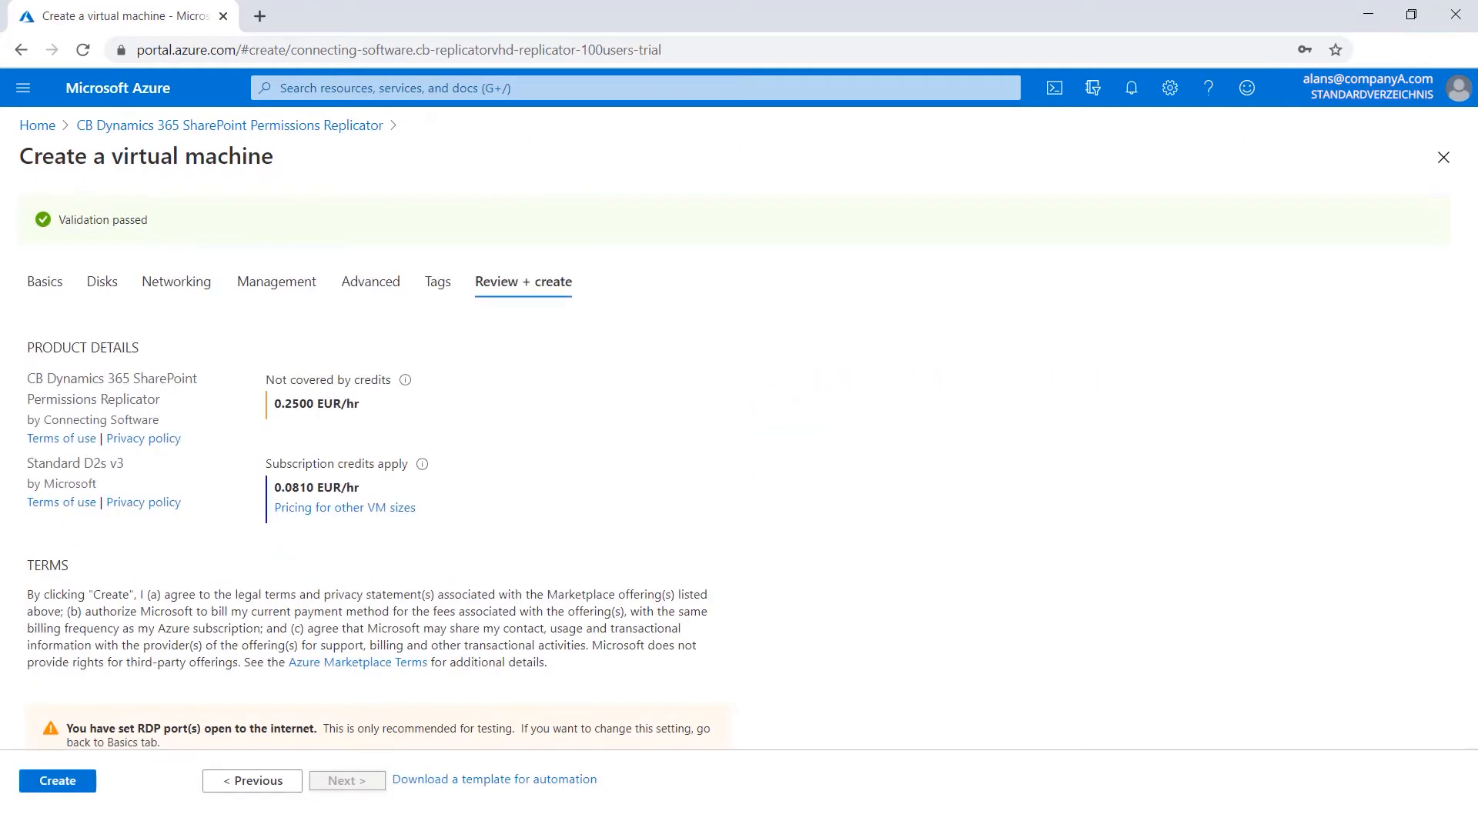
Review the virtual machine summary and create the virtual machine.
scroll(739, 500, "down", 3)
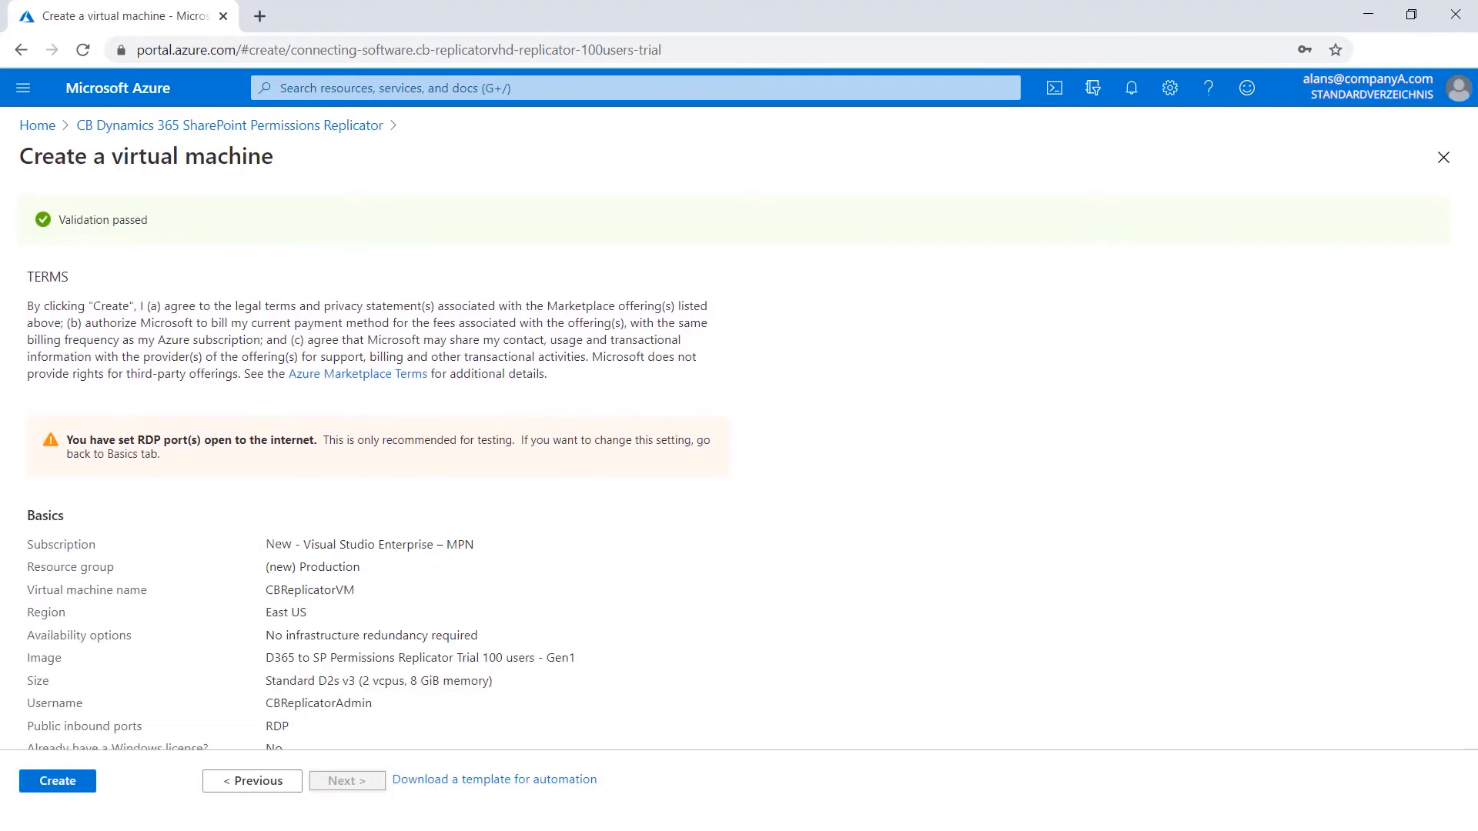
scroll(369, 501, "down", 2)
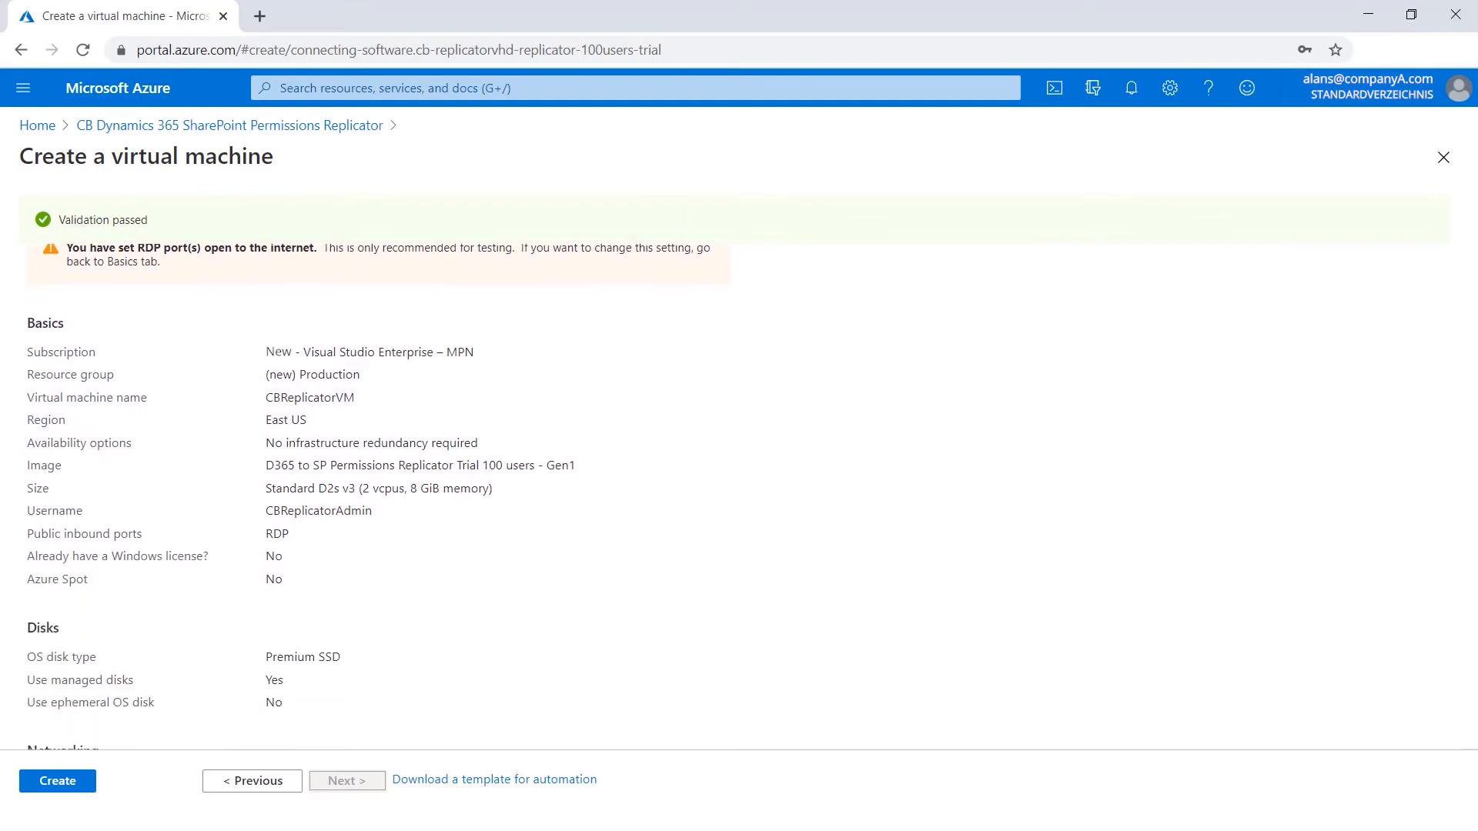
scroll(370, 500, "down", 5)
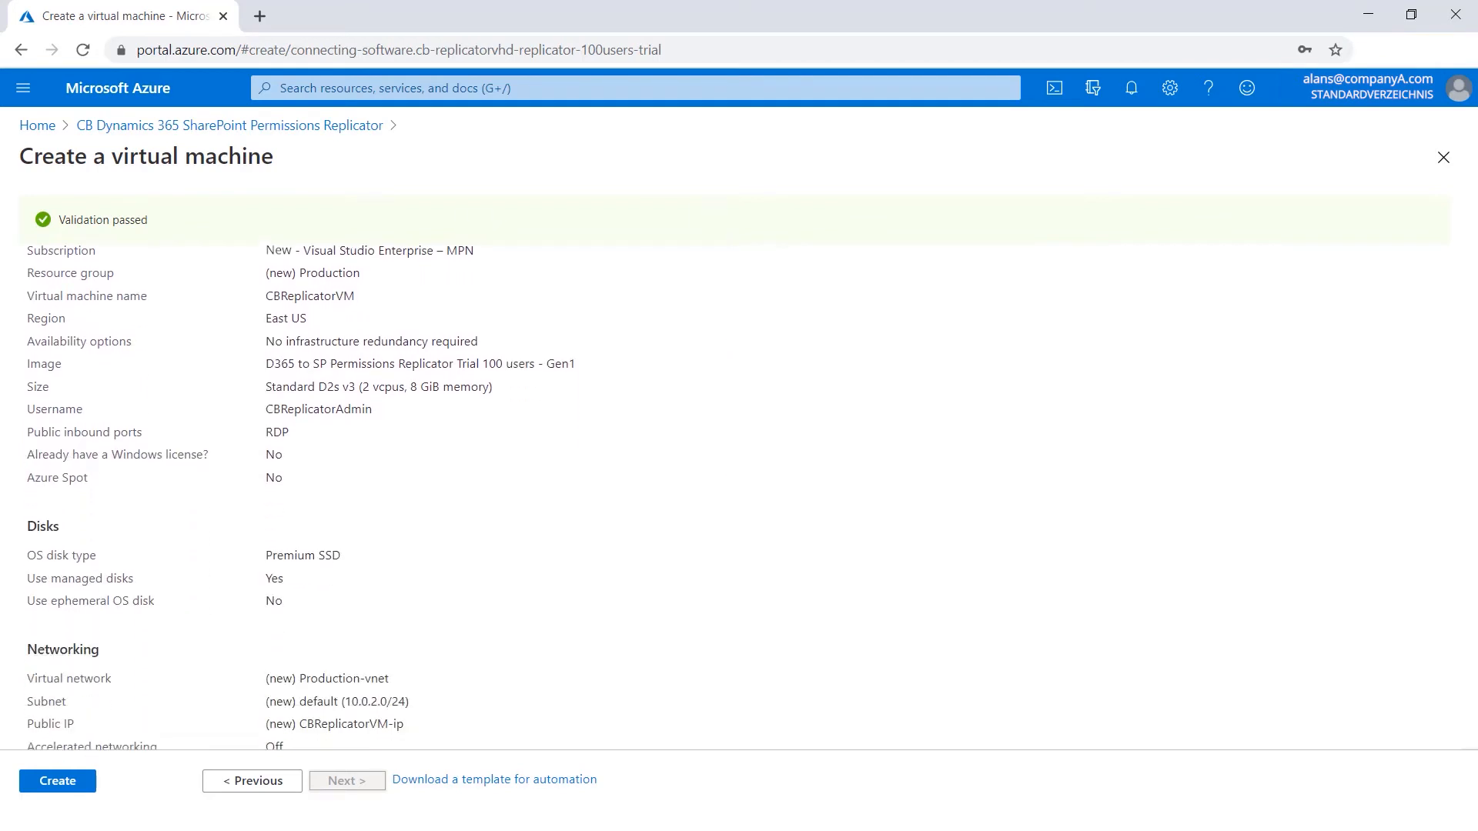
left_click(86, 780)
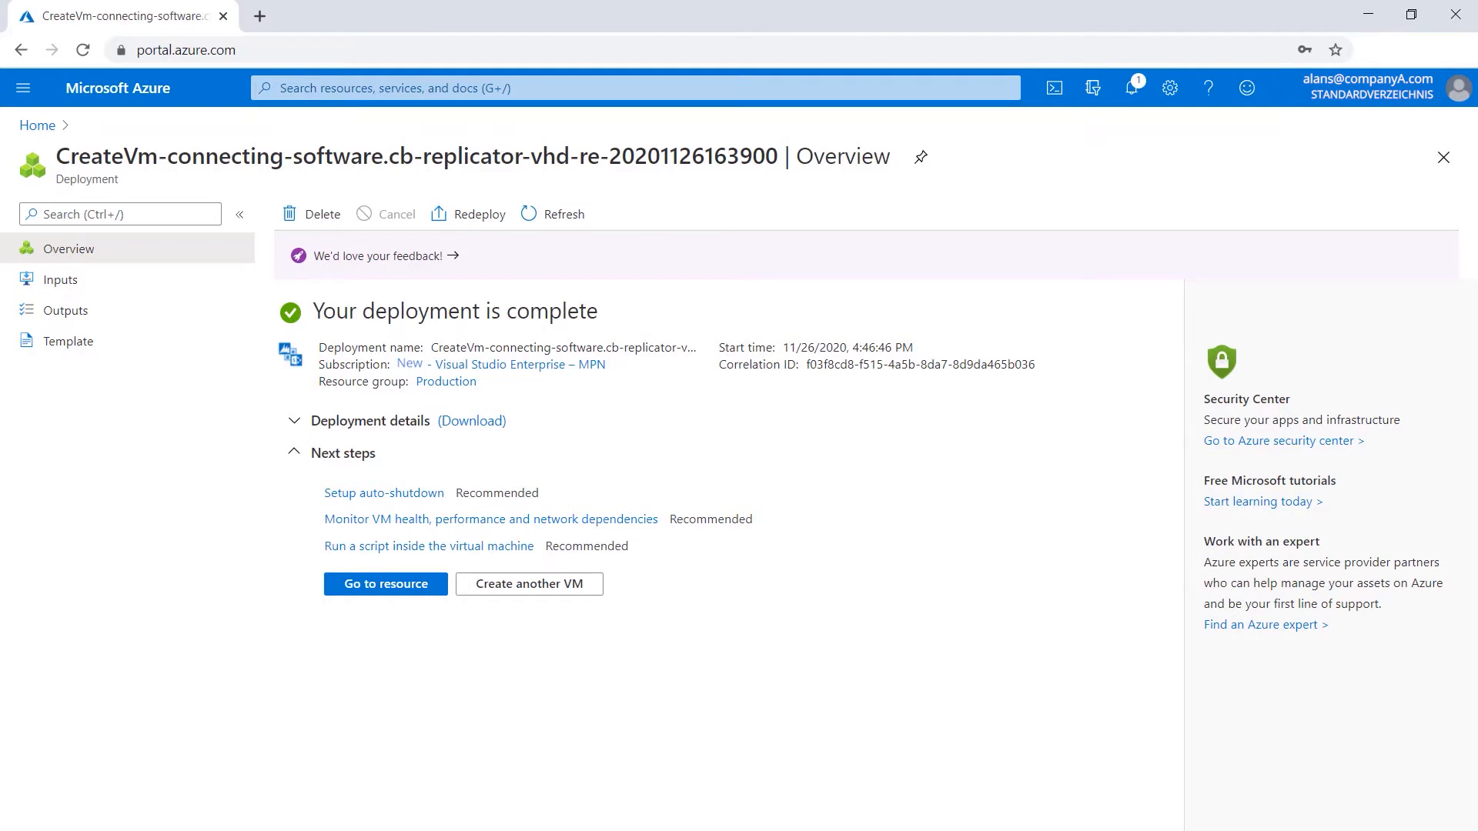
Open the deployed CBReplicatorVM resource and download its RDP file for the public IP address.
left_click(437, 586)
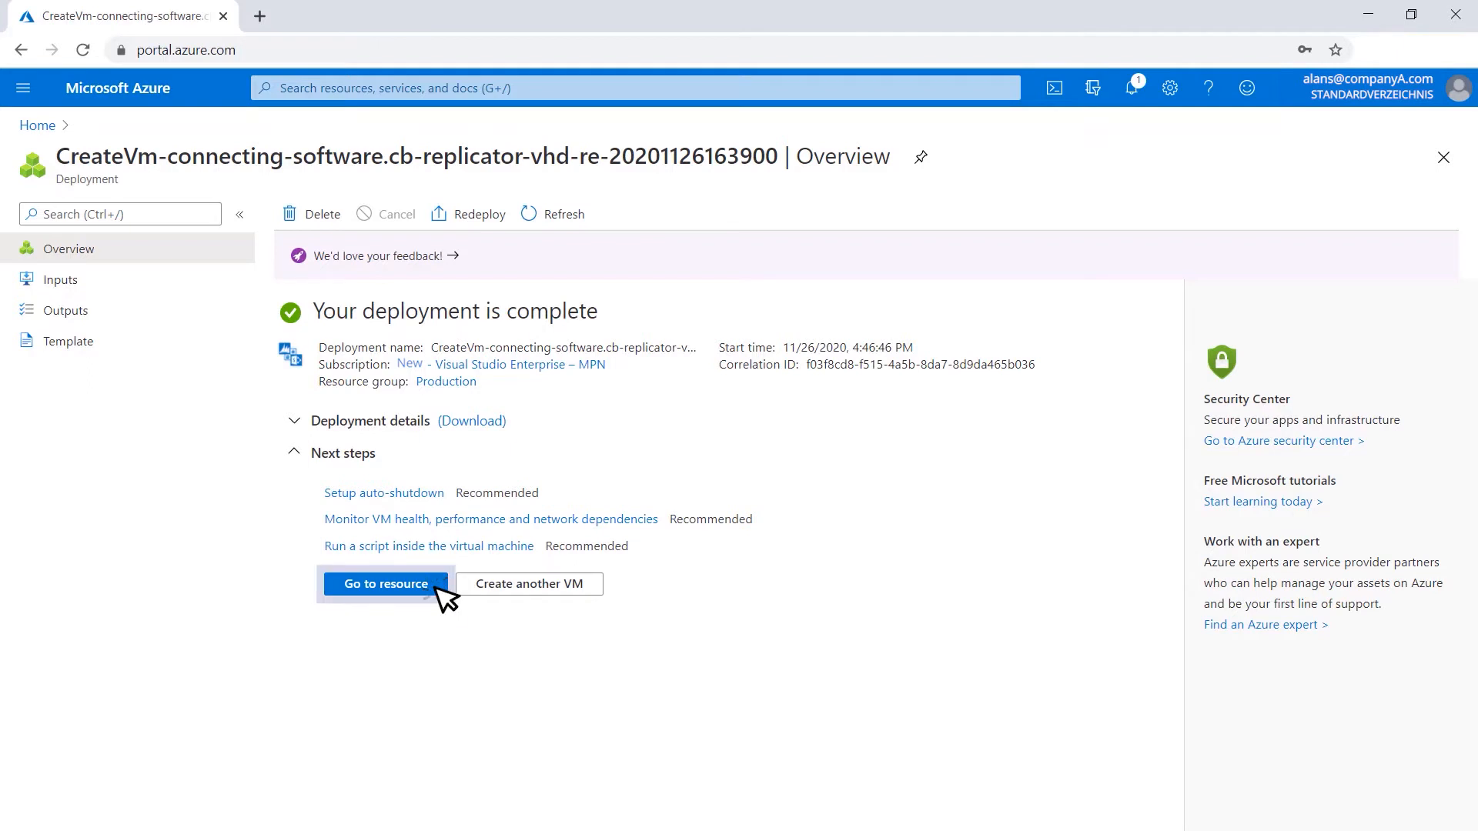
left_click(437, 586)
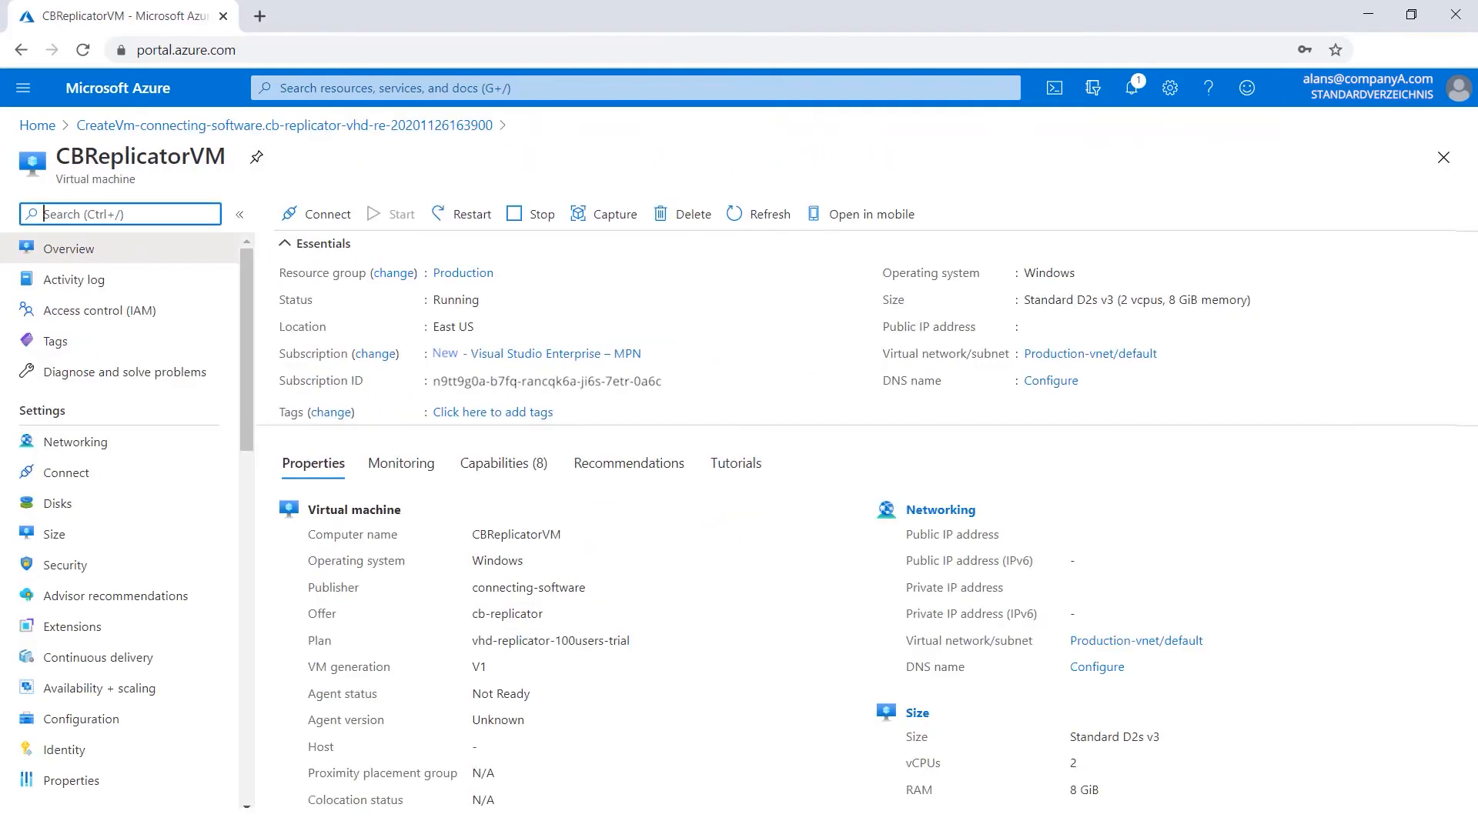
left_click(323, 214)
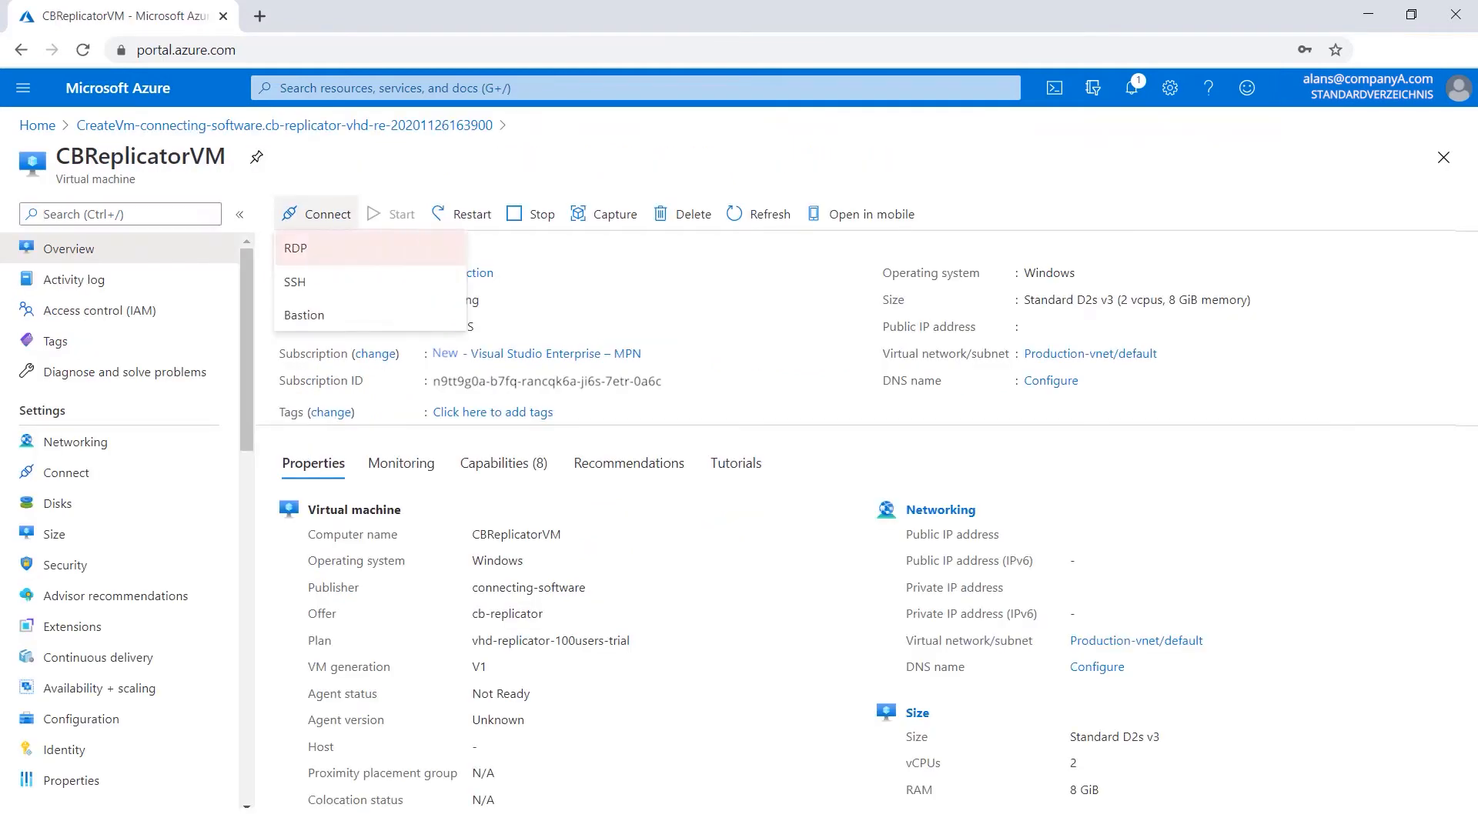
left_click(429, 247)
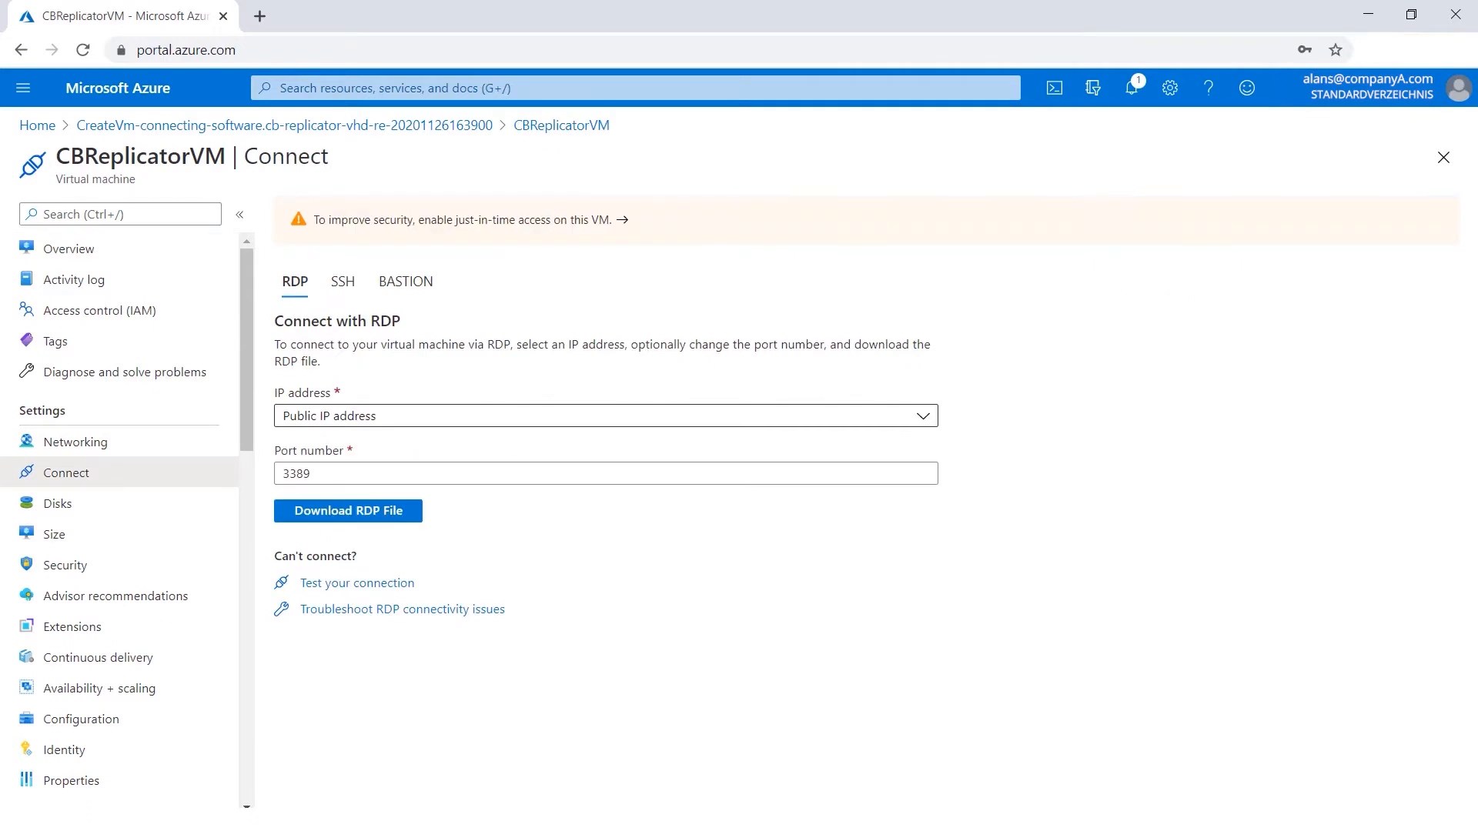
left_click(412, 516)
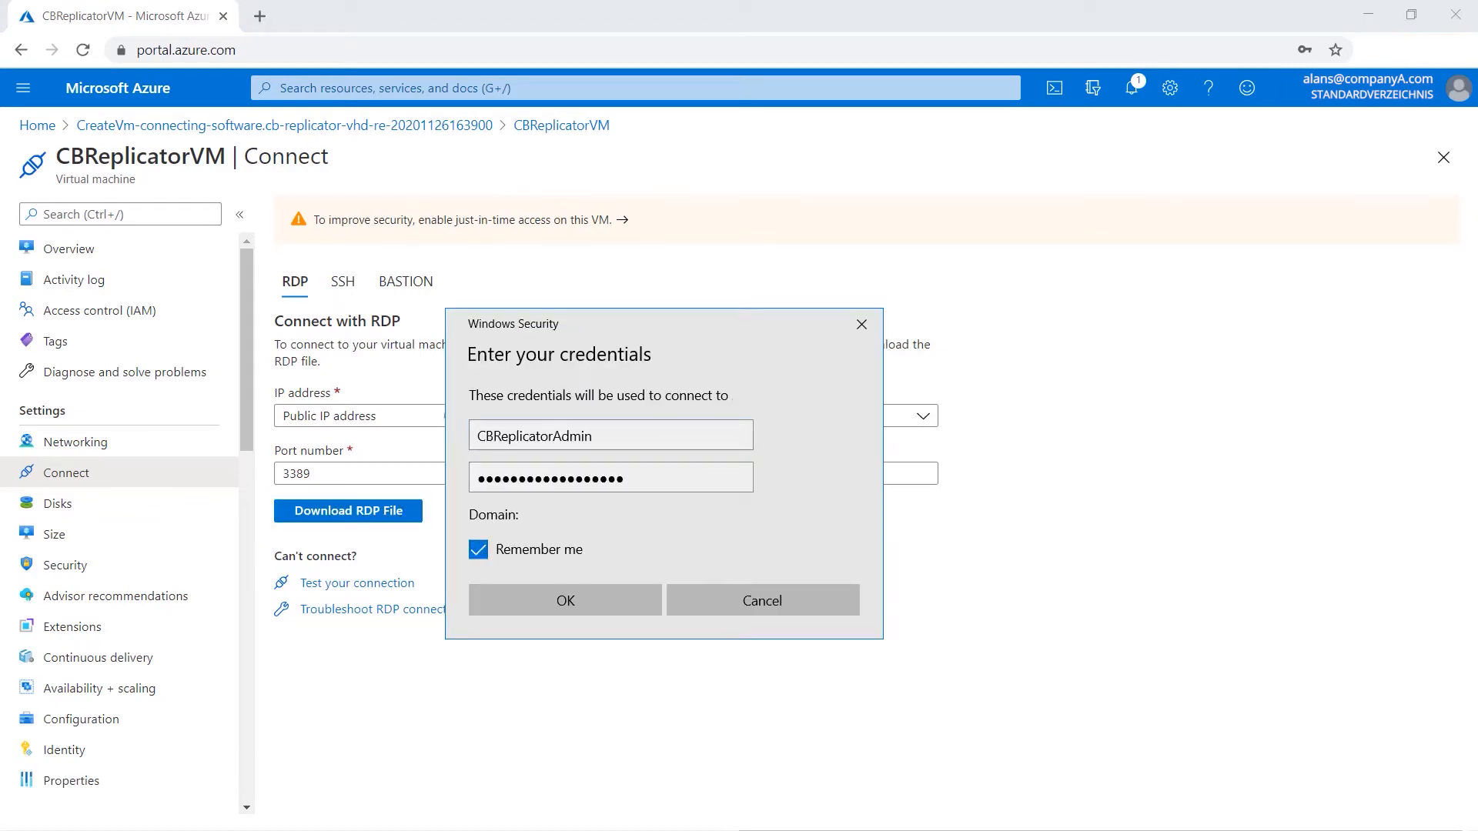
Connect to the VM with the saved credentials, accepting the certificate warning, and launch CB Replicator Web UI on the remote desktop.
key("Tab")
key("Return")
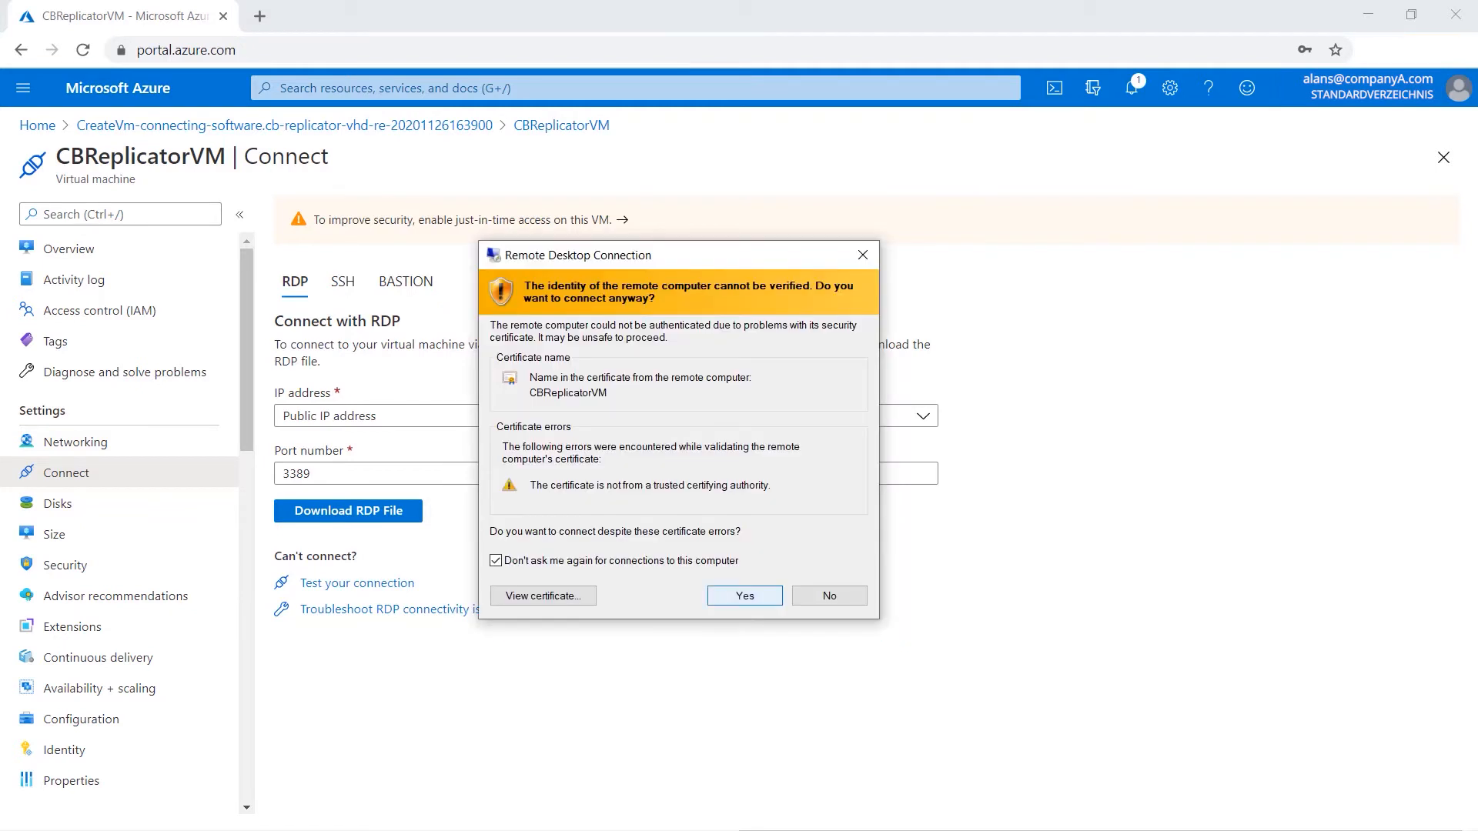
key("Return")
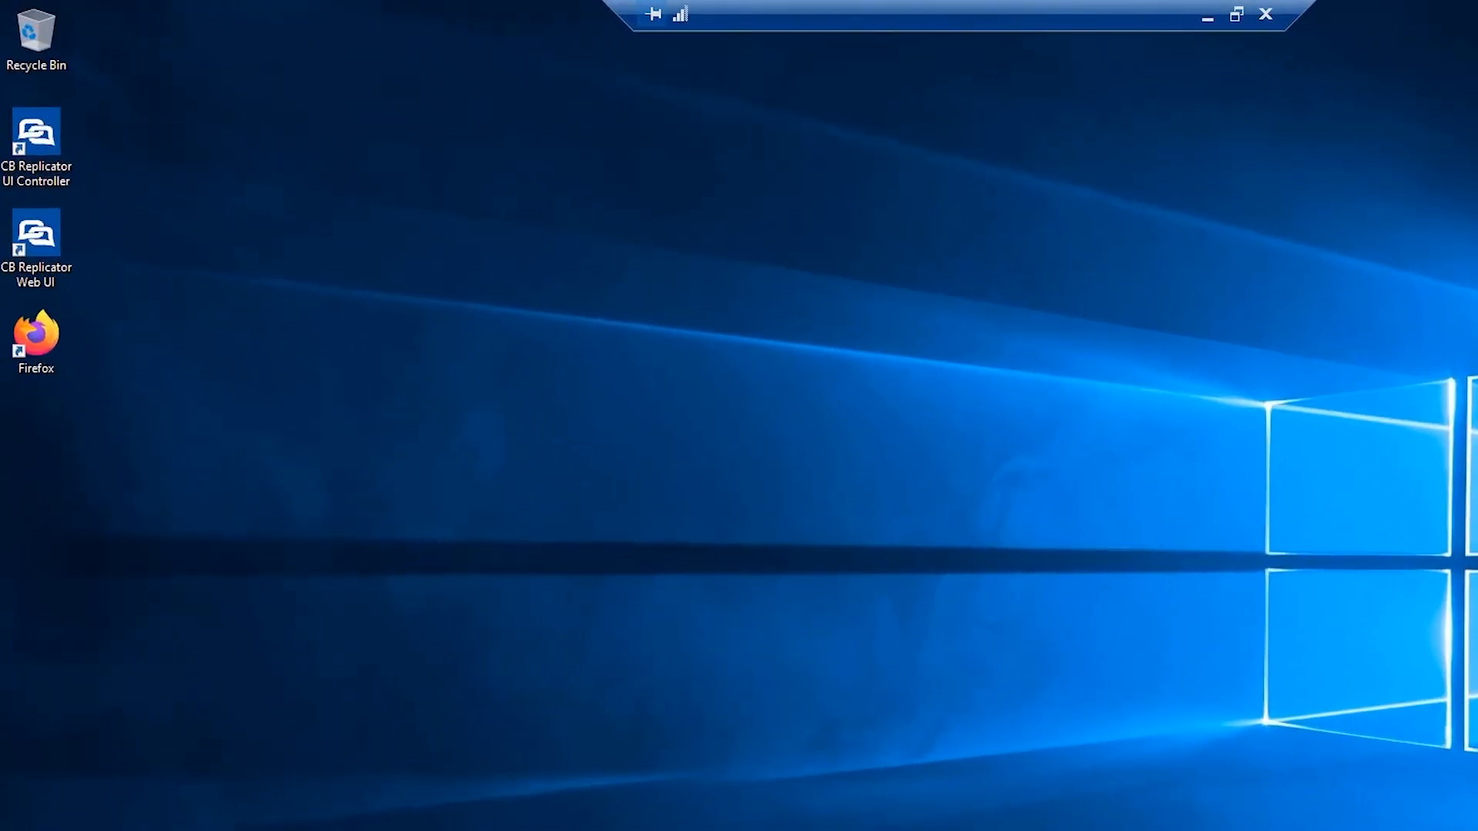
left_click(61, 261)
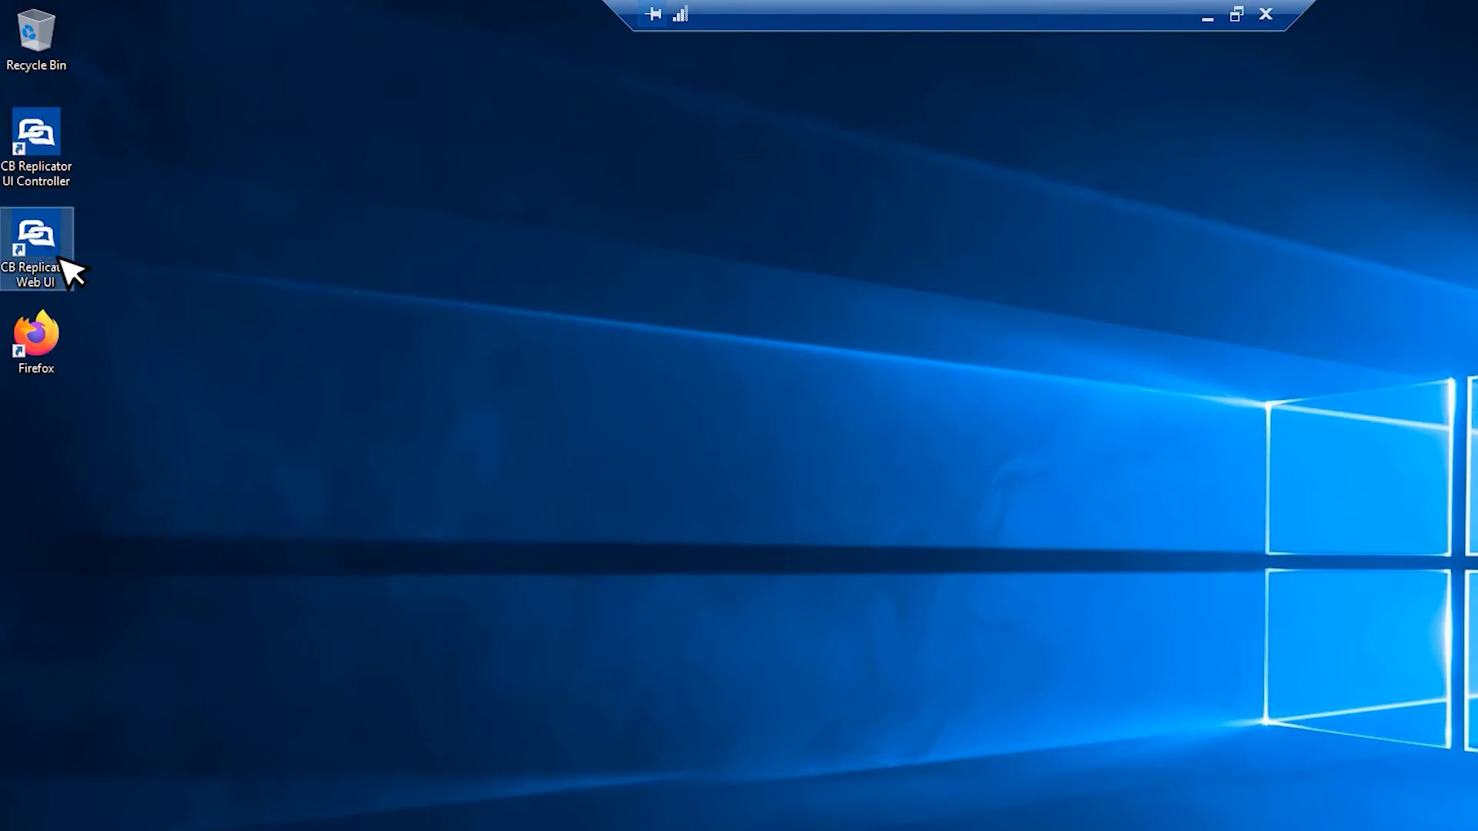
double_click(61, 261)
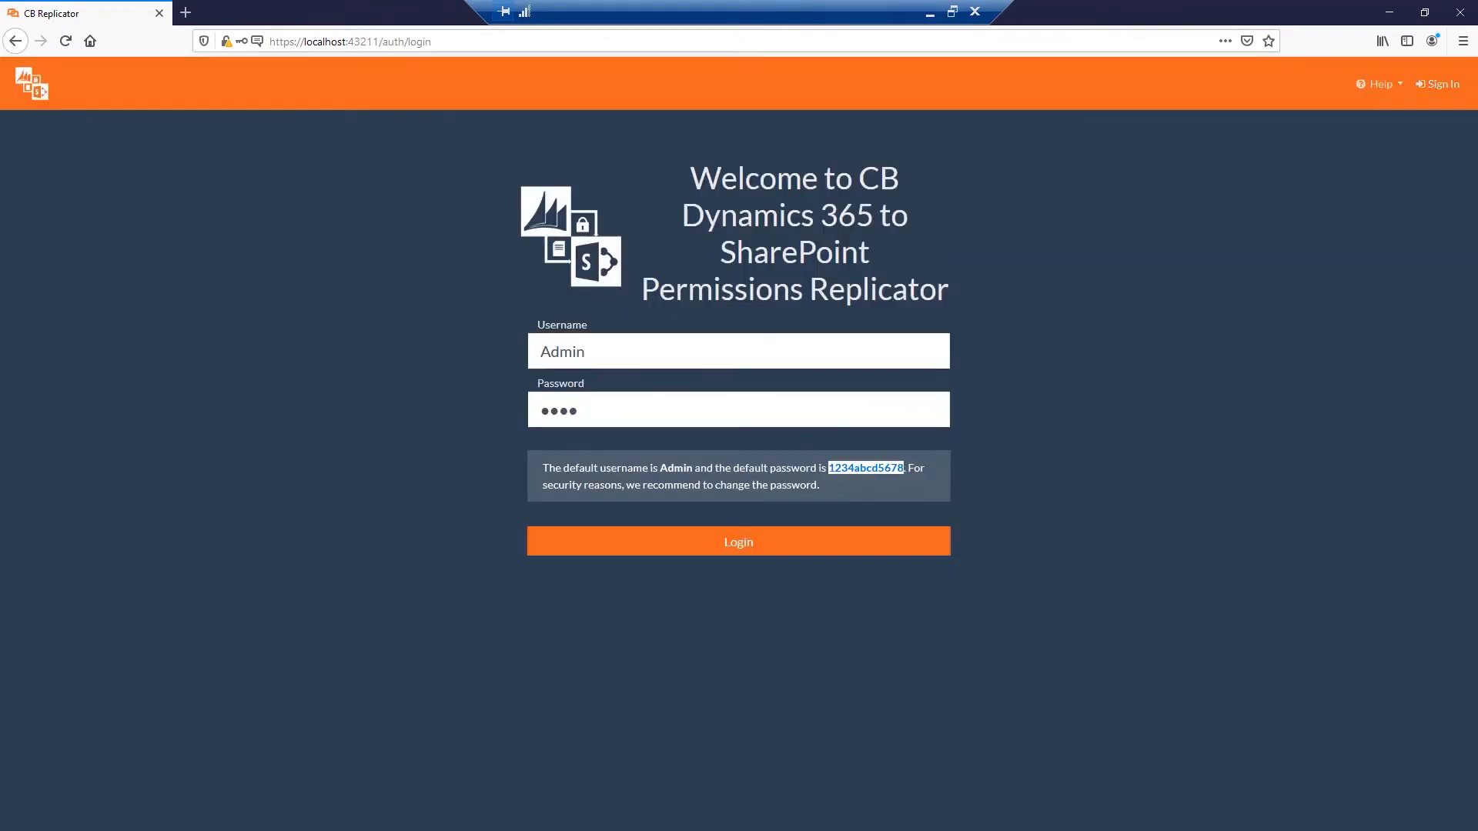
Sign in to the web UI as Admin with the default password.
double_click(558, 411)
key("ctrl+v")
key("Return")
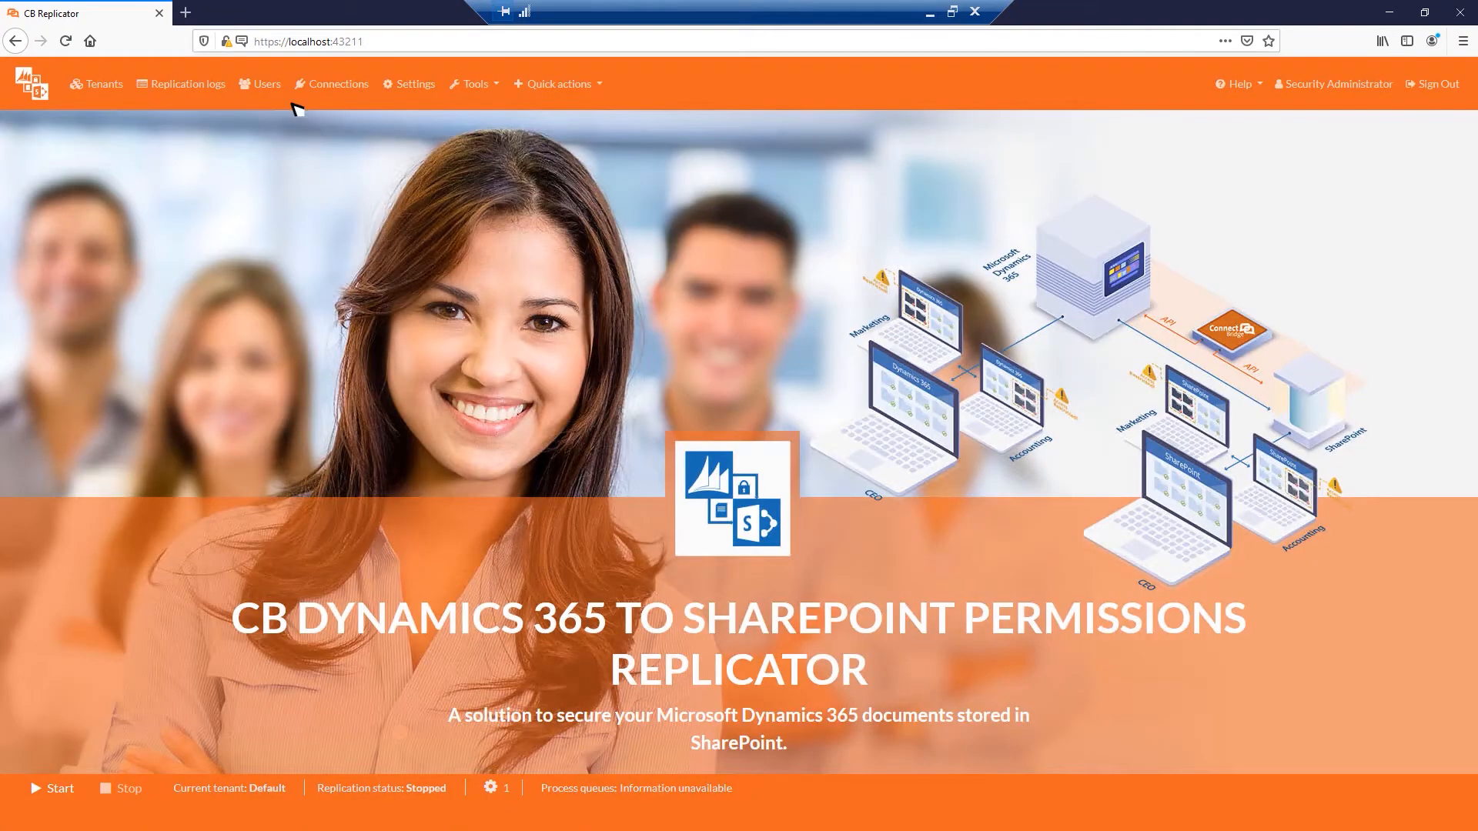
Reset the Admin user's password through its reset link, set a new password, and return to the sign-in form.
left_click(276, 87)
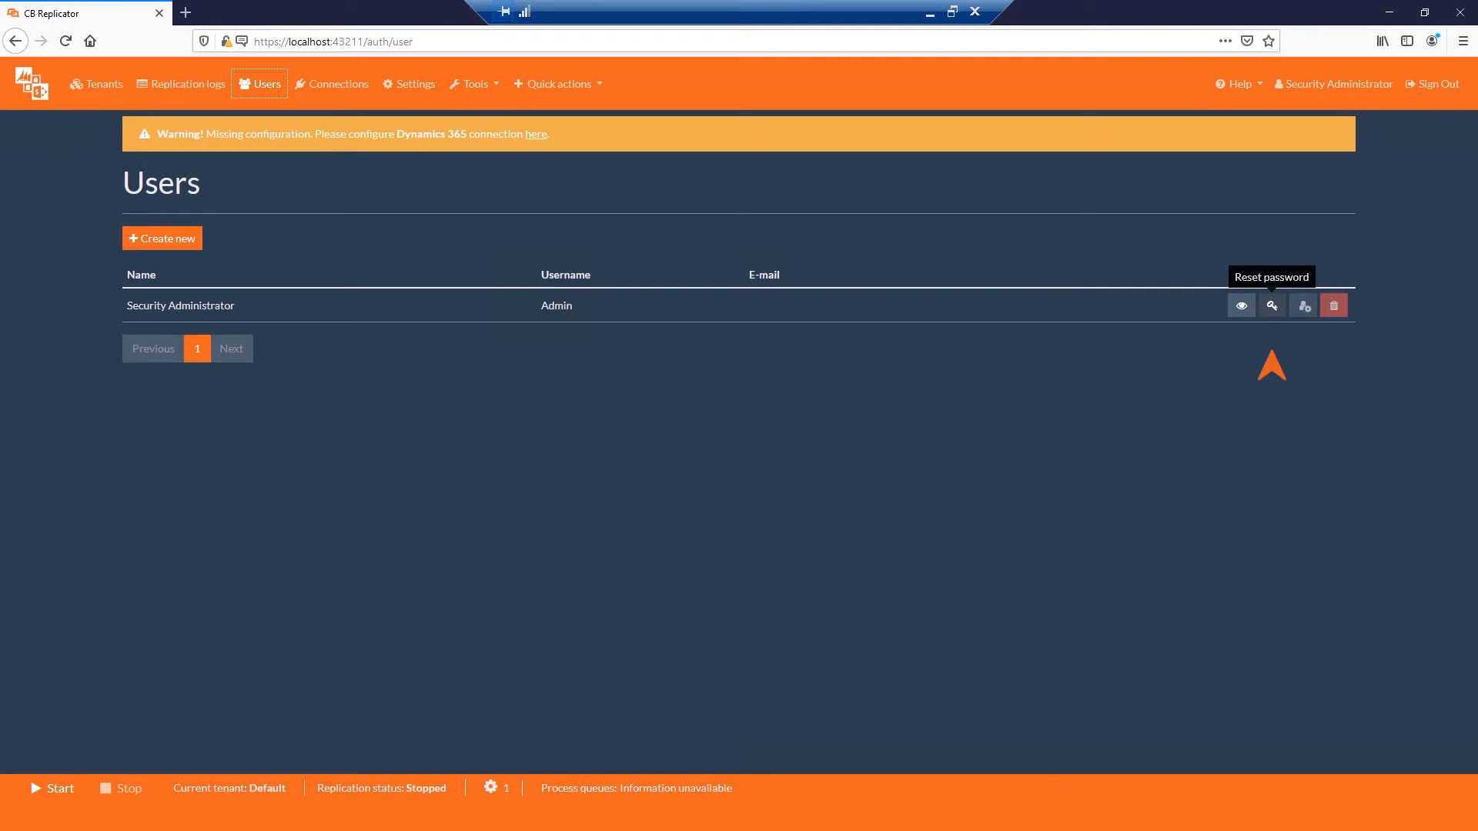
left_click(1272, 306)
left_click(912, 193)
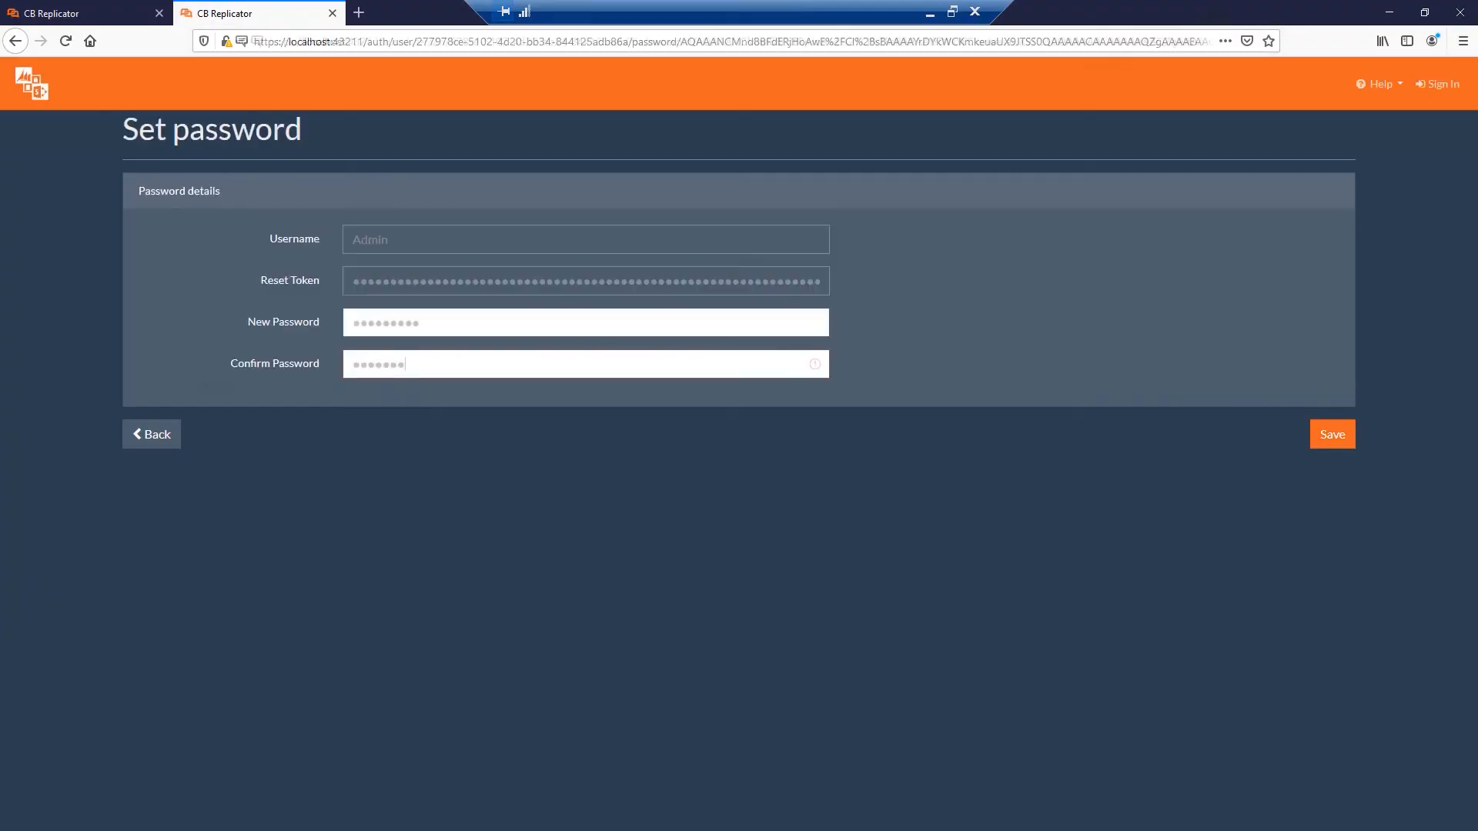
type("12")
left_click(1343, 437)
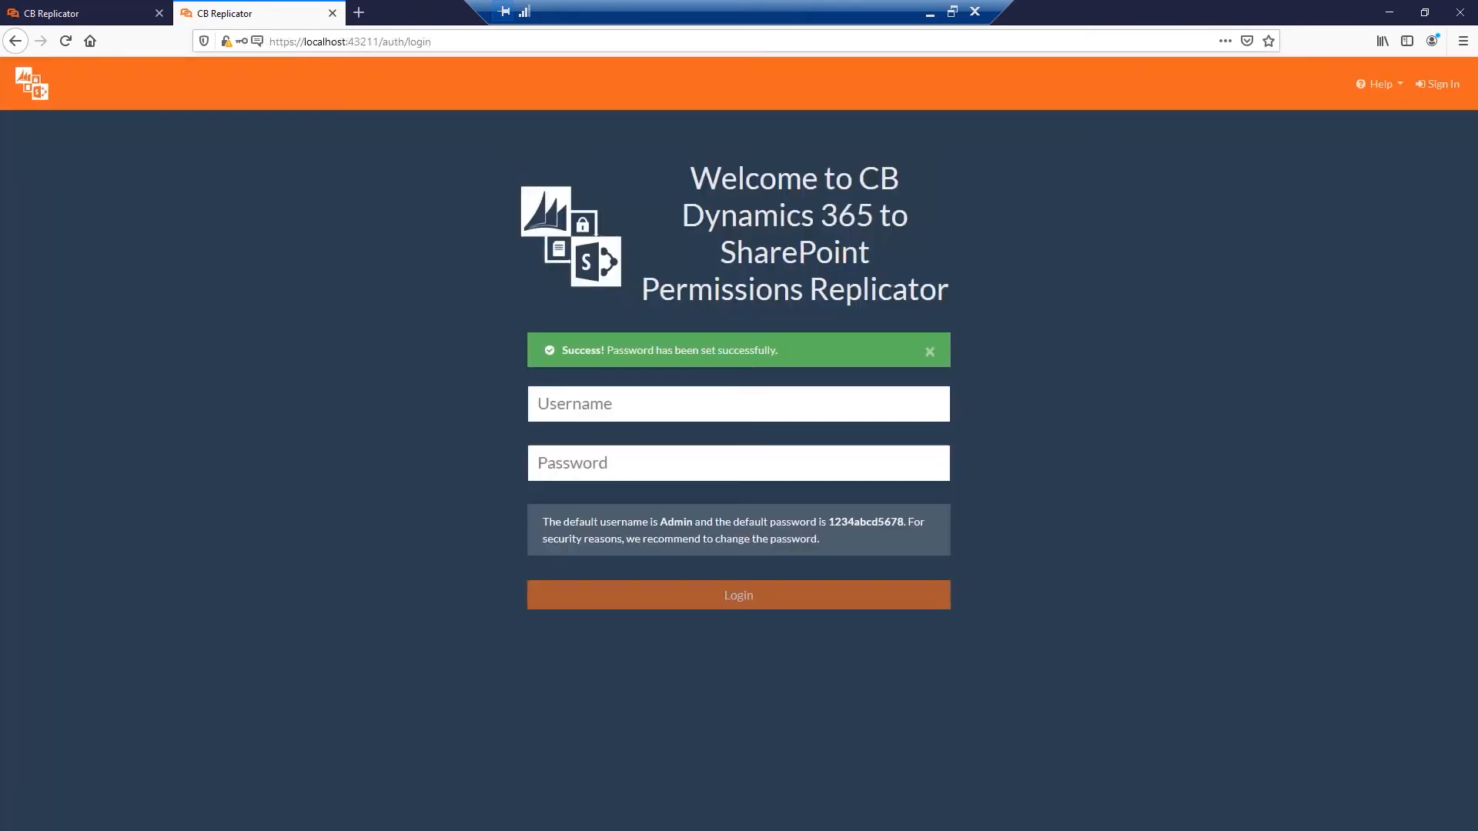
left_click(738, 404)
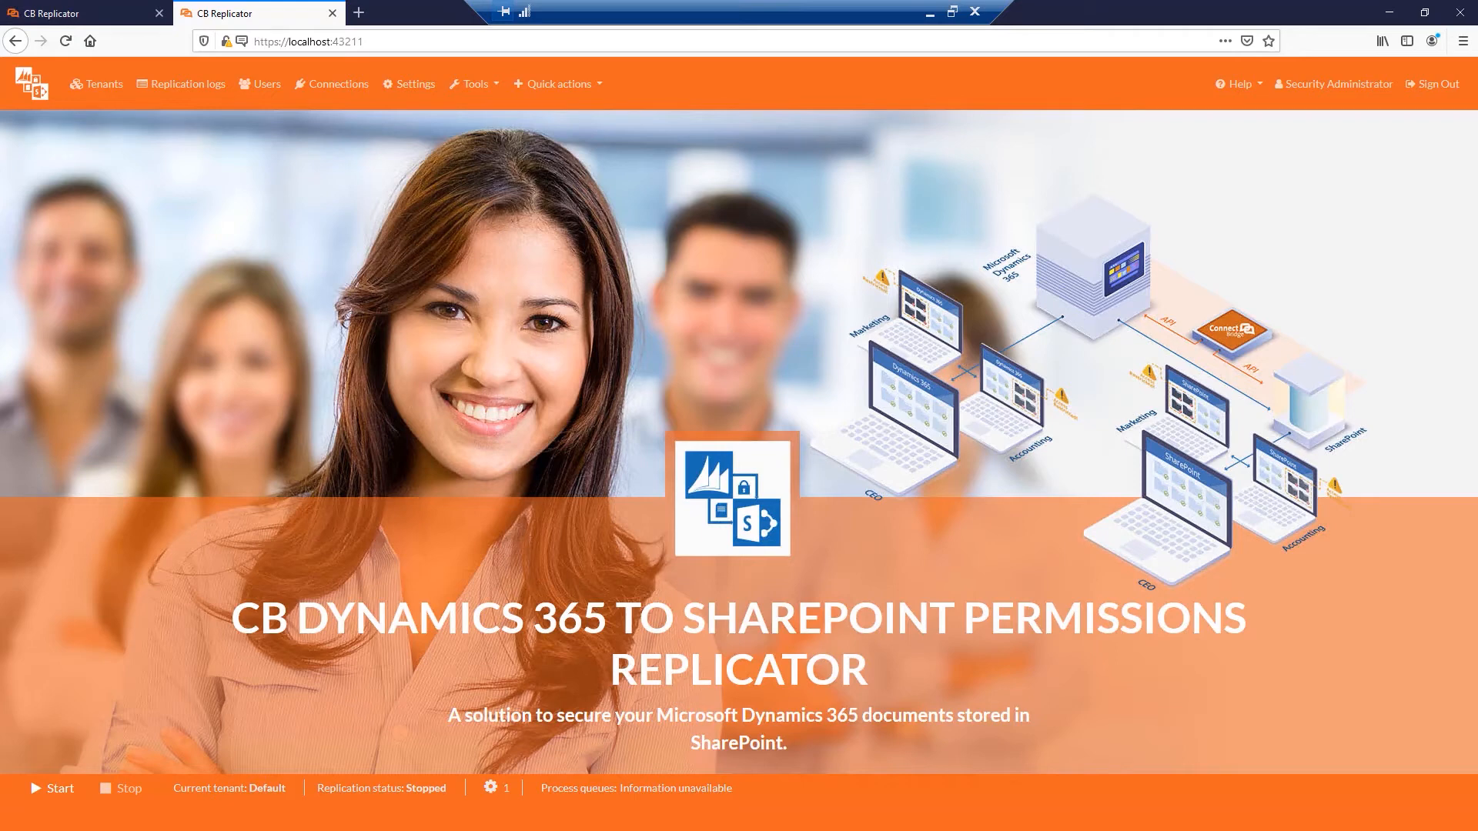
Create a new tenant named Production.
left_click(120, 89)
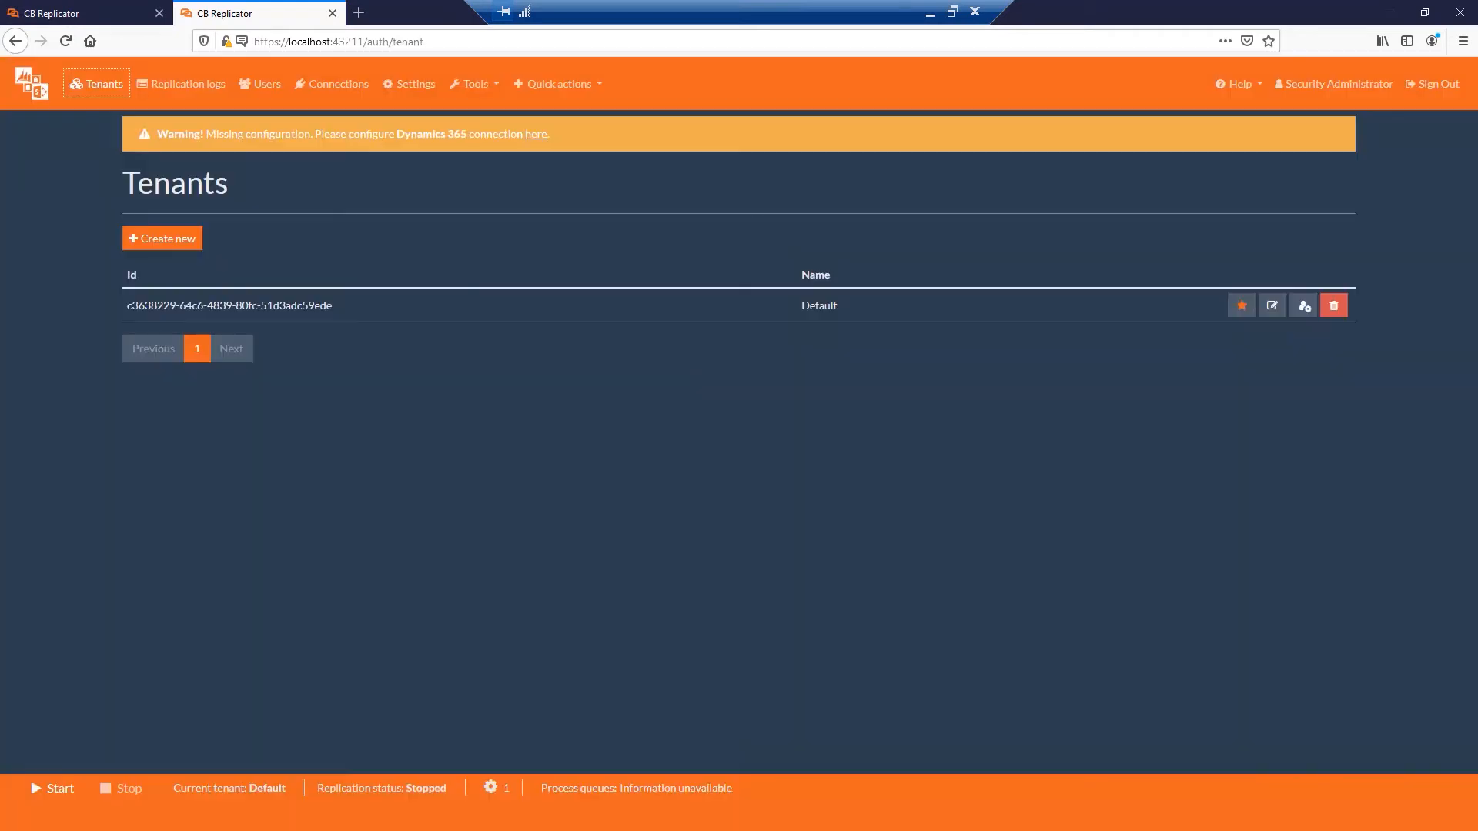
left_click(193, 241)
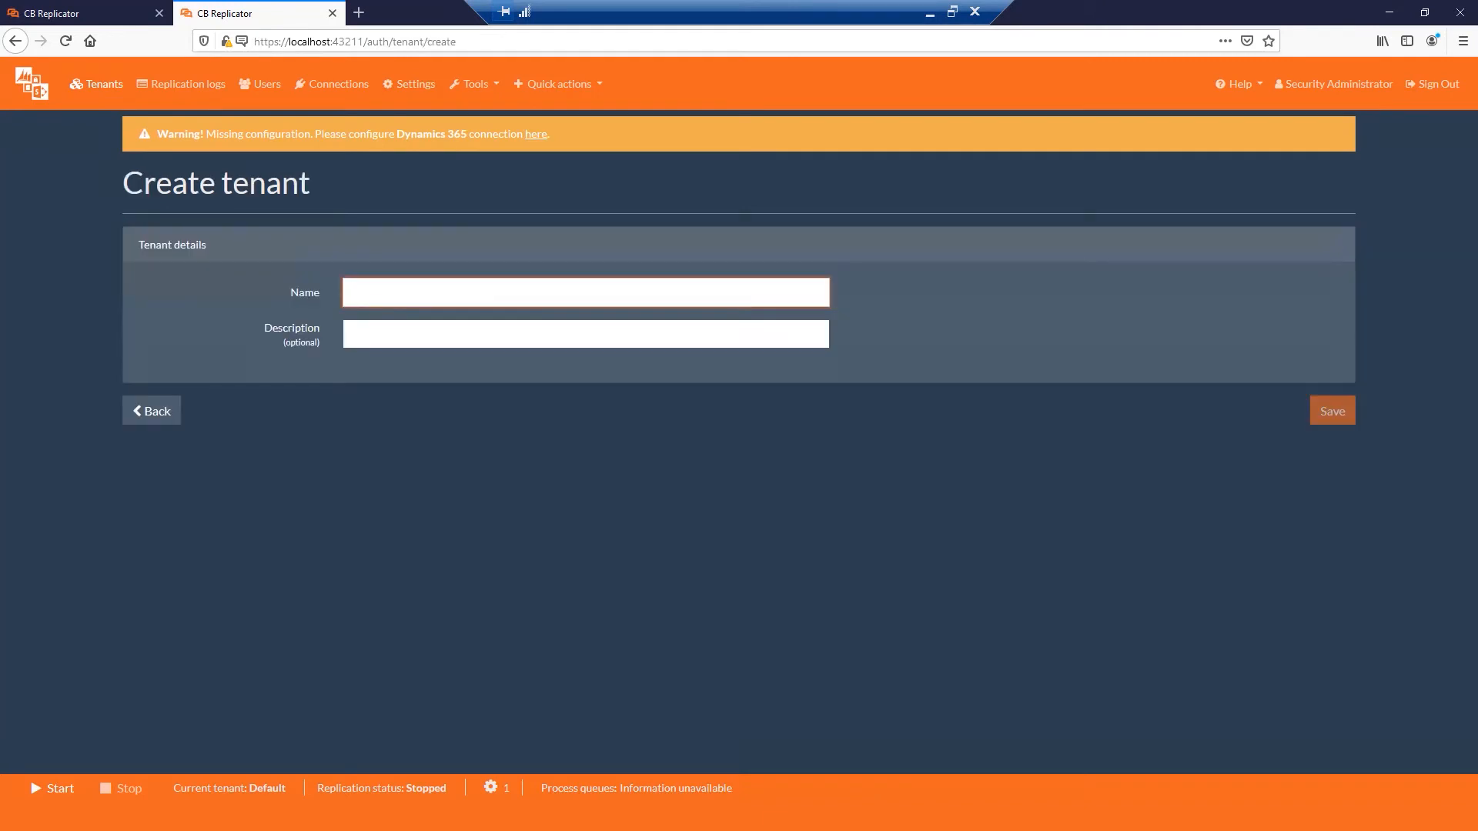
type("Production")
left_click(1343, 413)
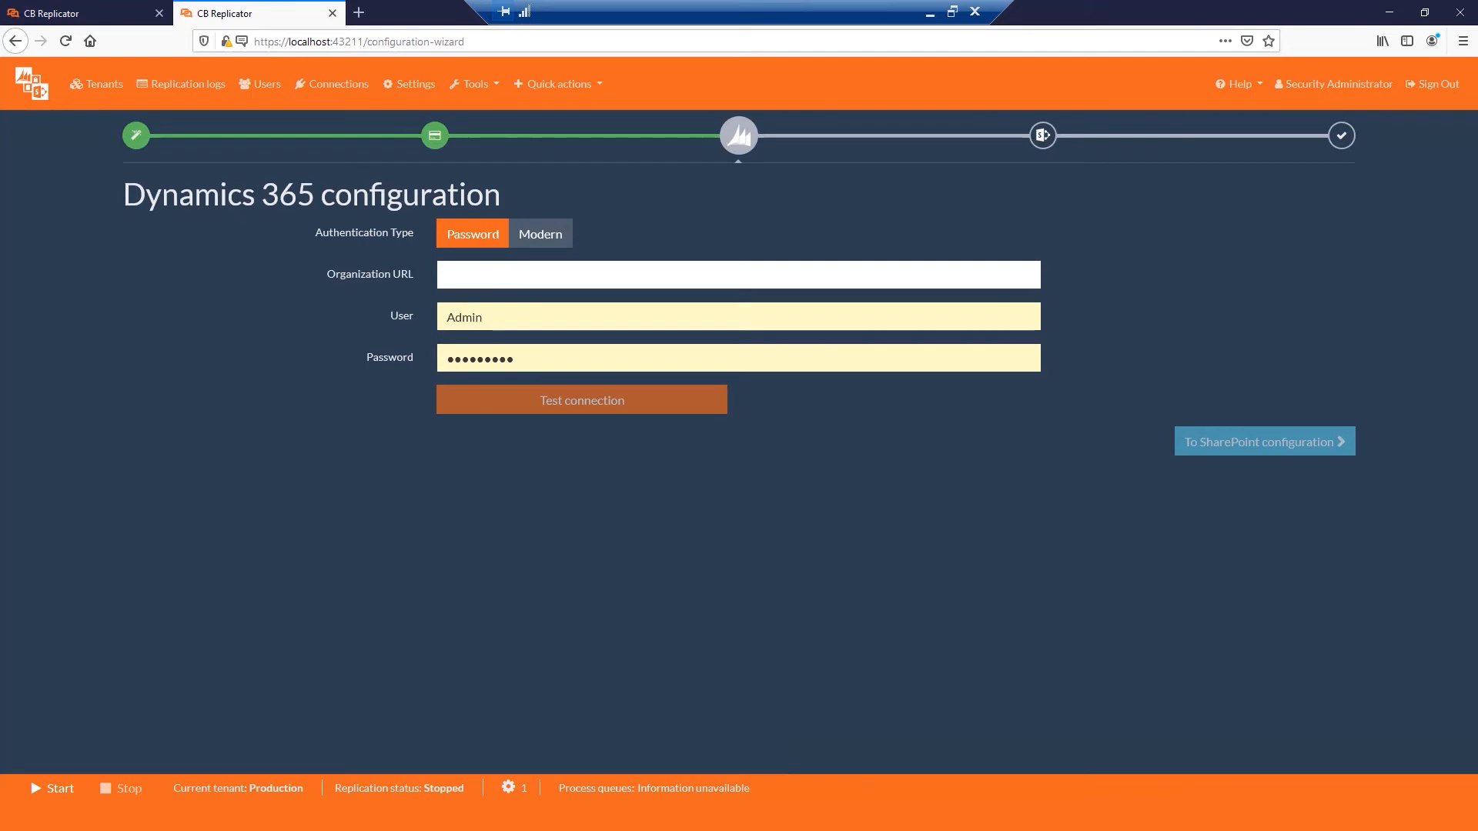
left_click(738, 275)
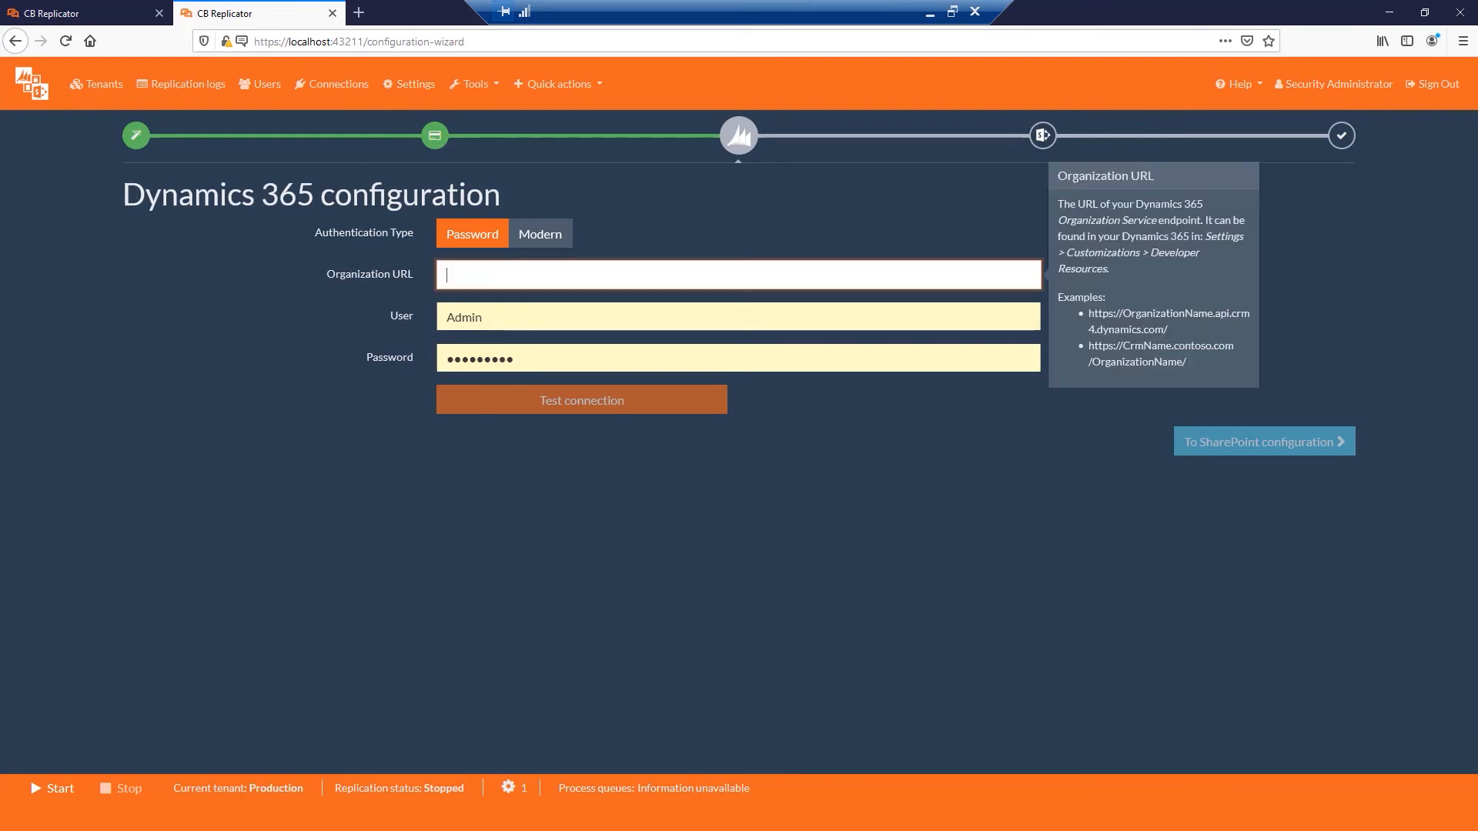
key("ctrl+v")
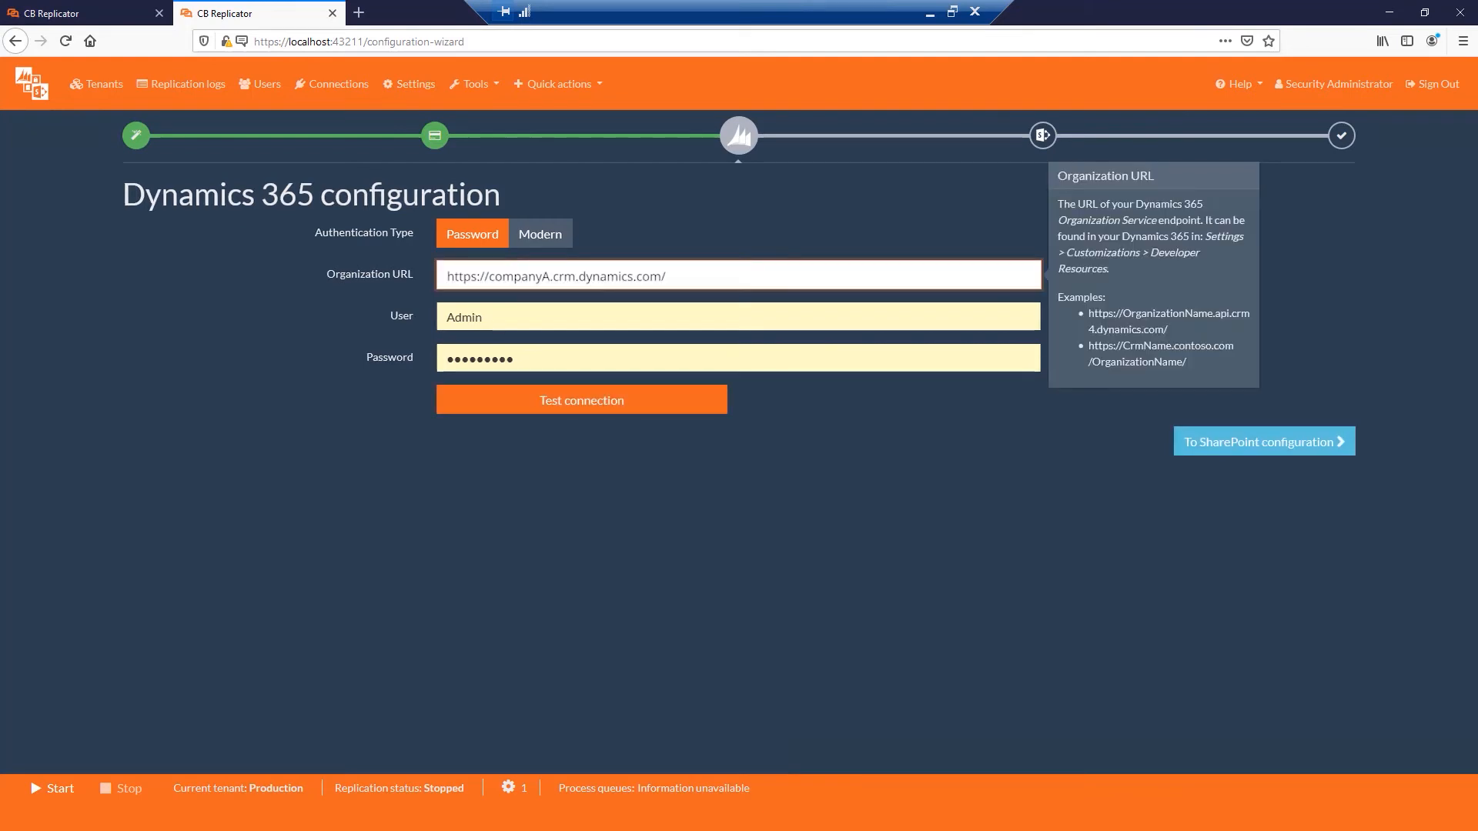
key("Tab")
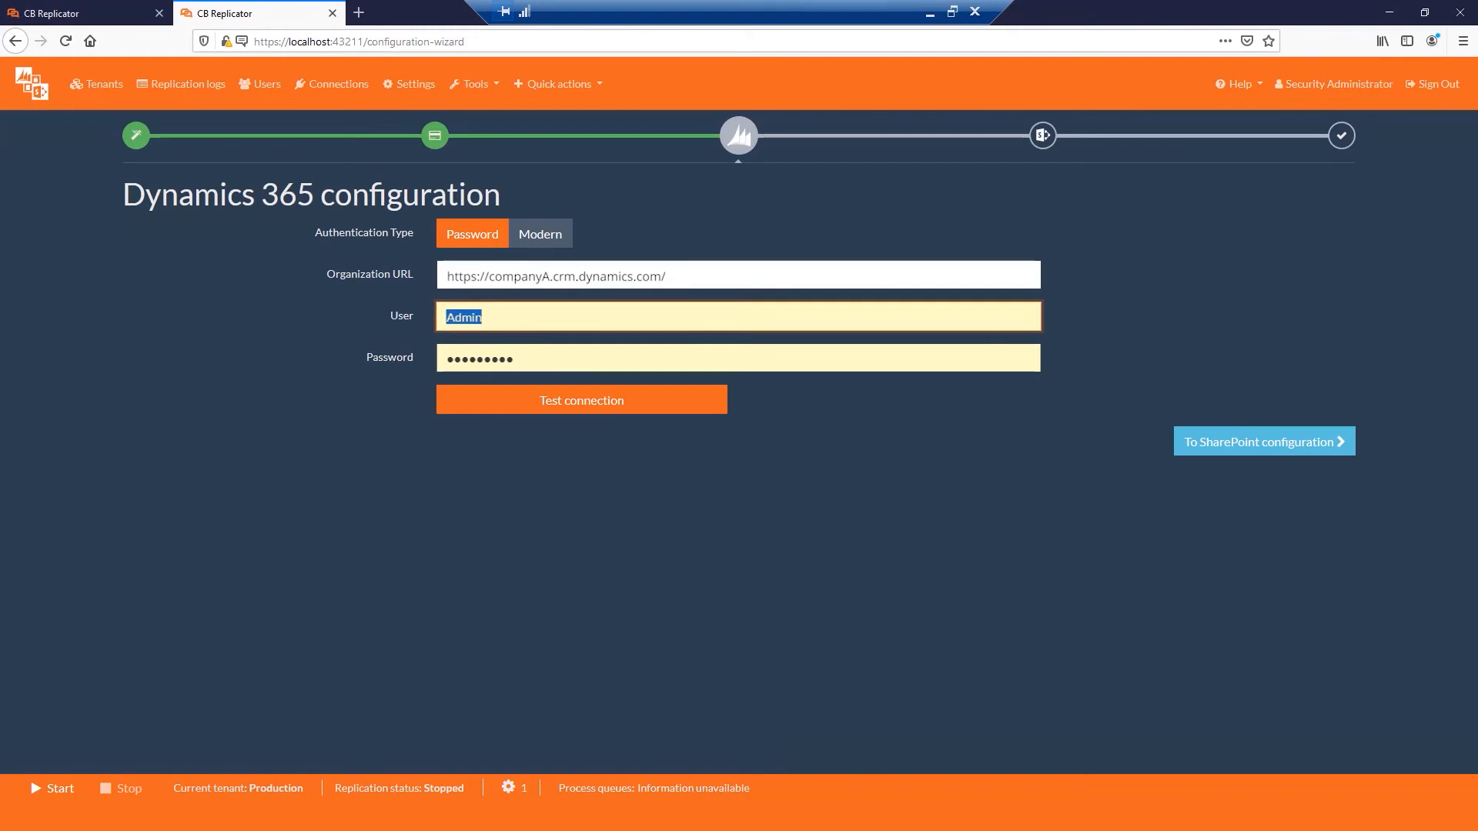
left_click(541, 234)
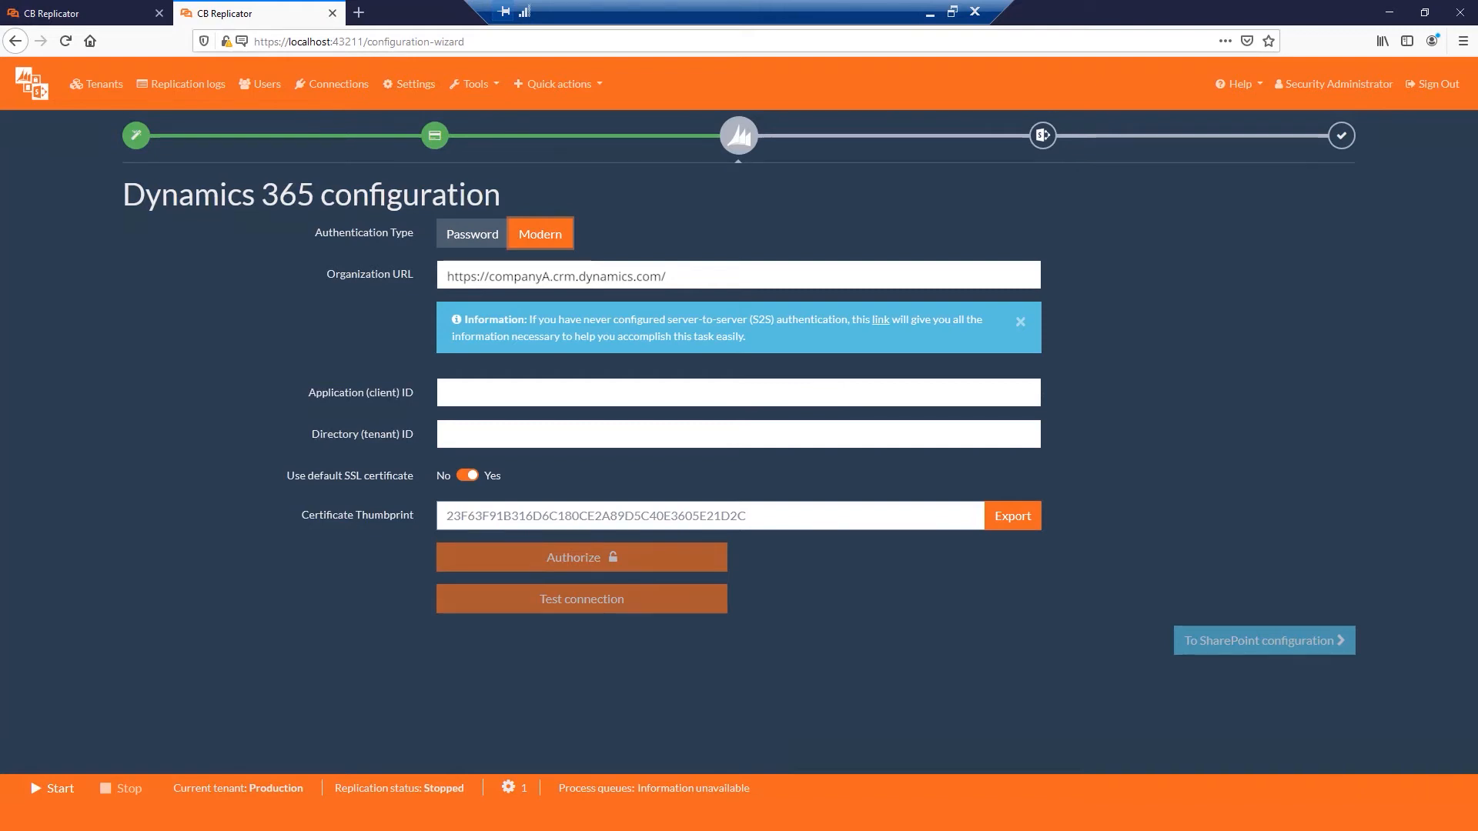
left_click(472, 234)
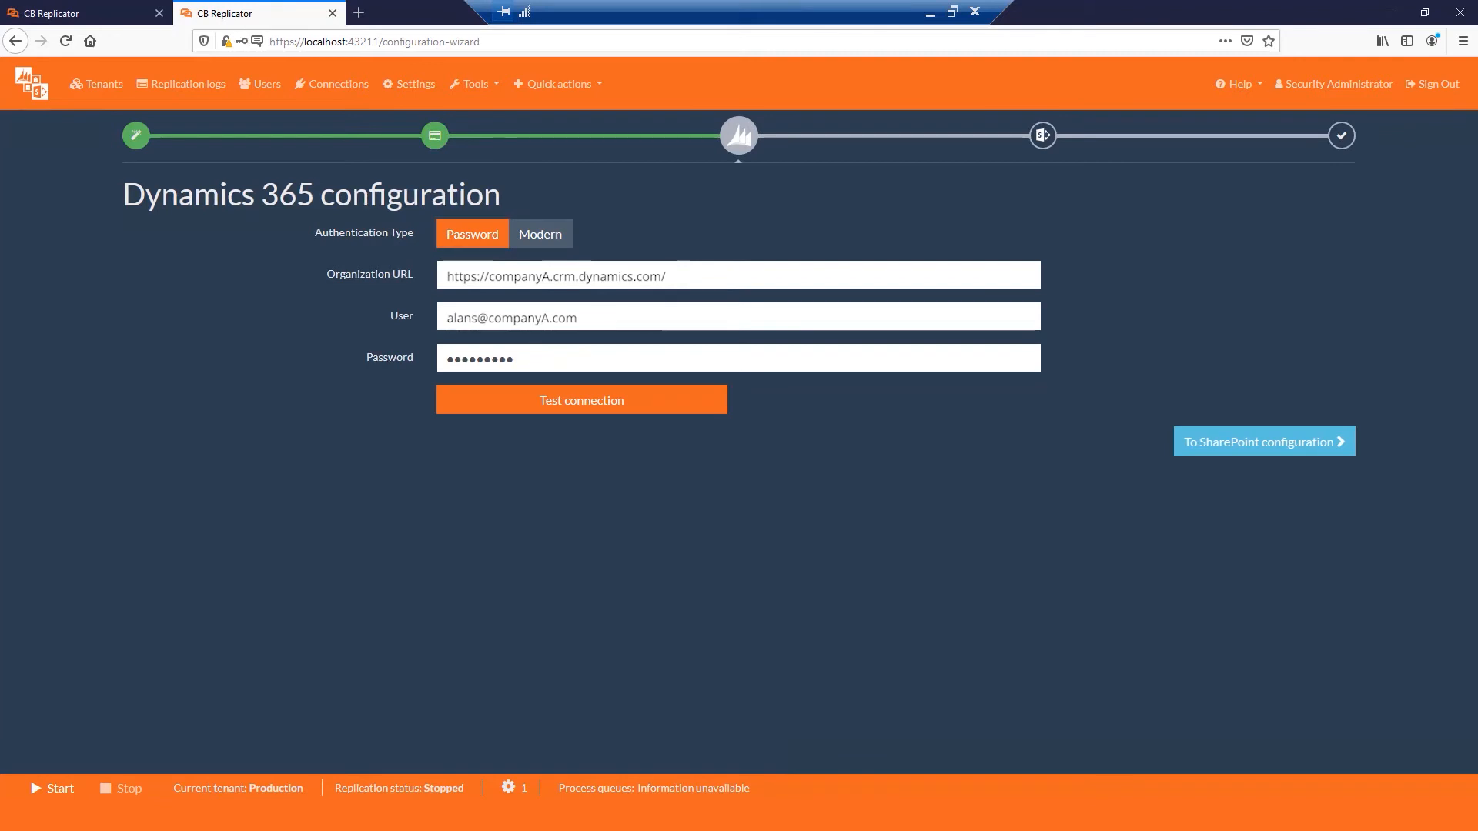
Fill in the Dynamics 365 user's e-mail and password and test the connection.
double_click(492, 358)
left_click(539, 358)
left_click(570, 469)
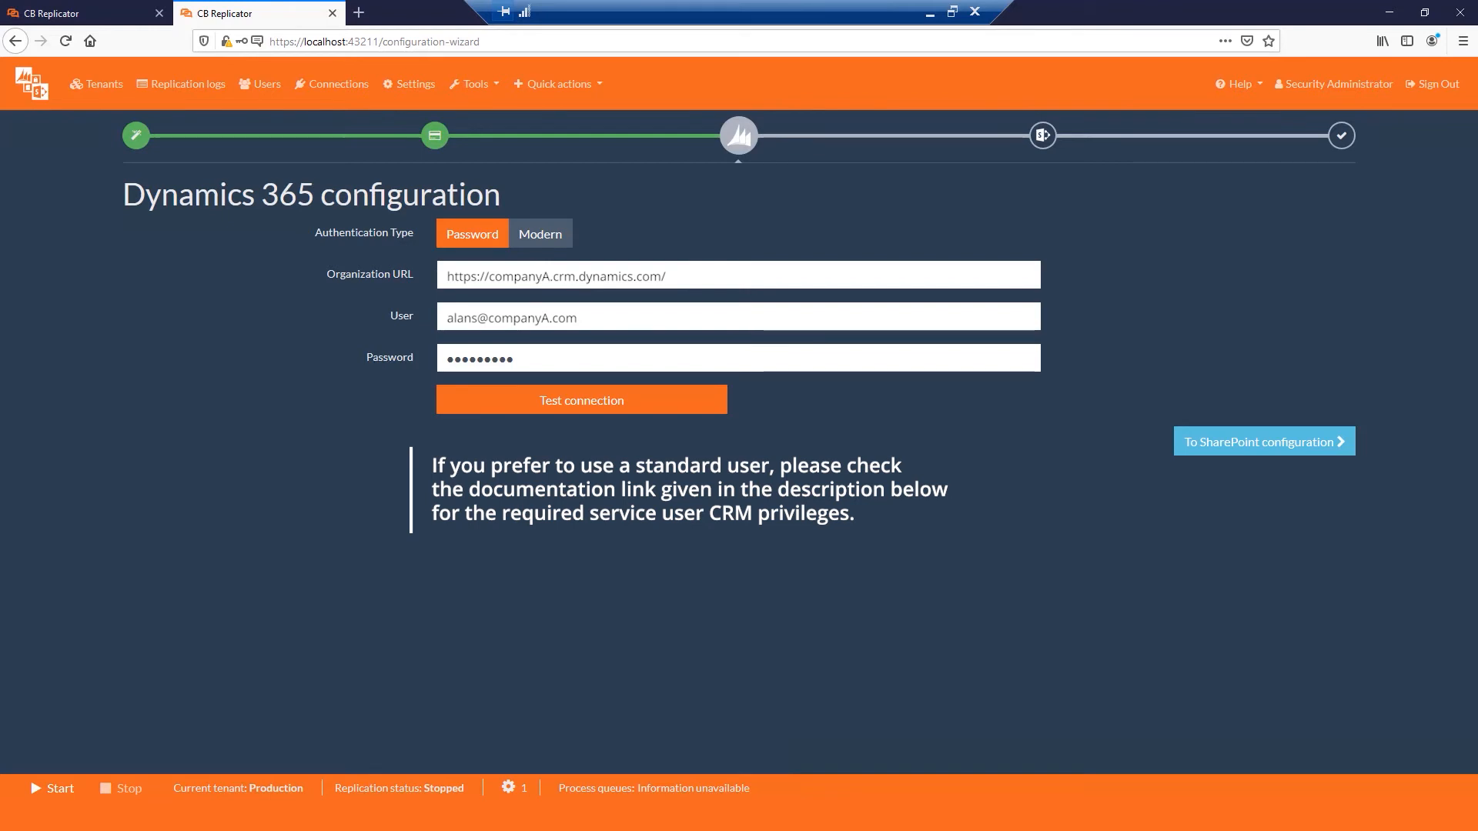
left_click(710, 400)
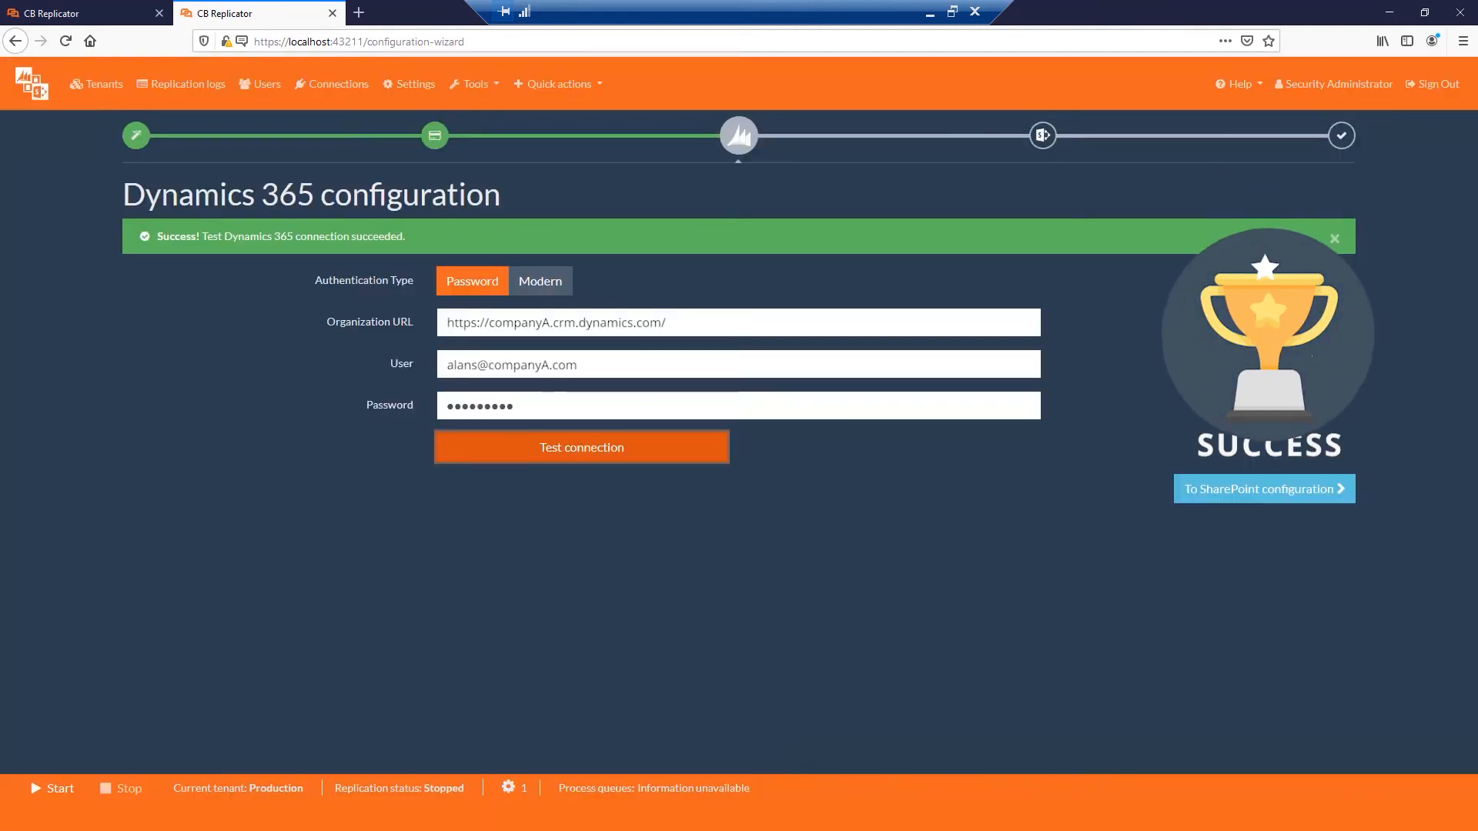
Advance to SharePoint configuration and compare the Password, ADFS and Modern authentication options, keeping Password.
left_click(1334, 492)
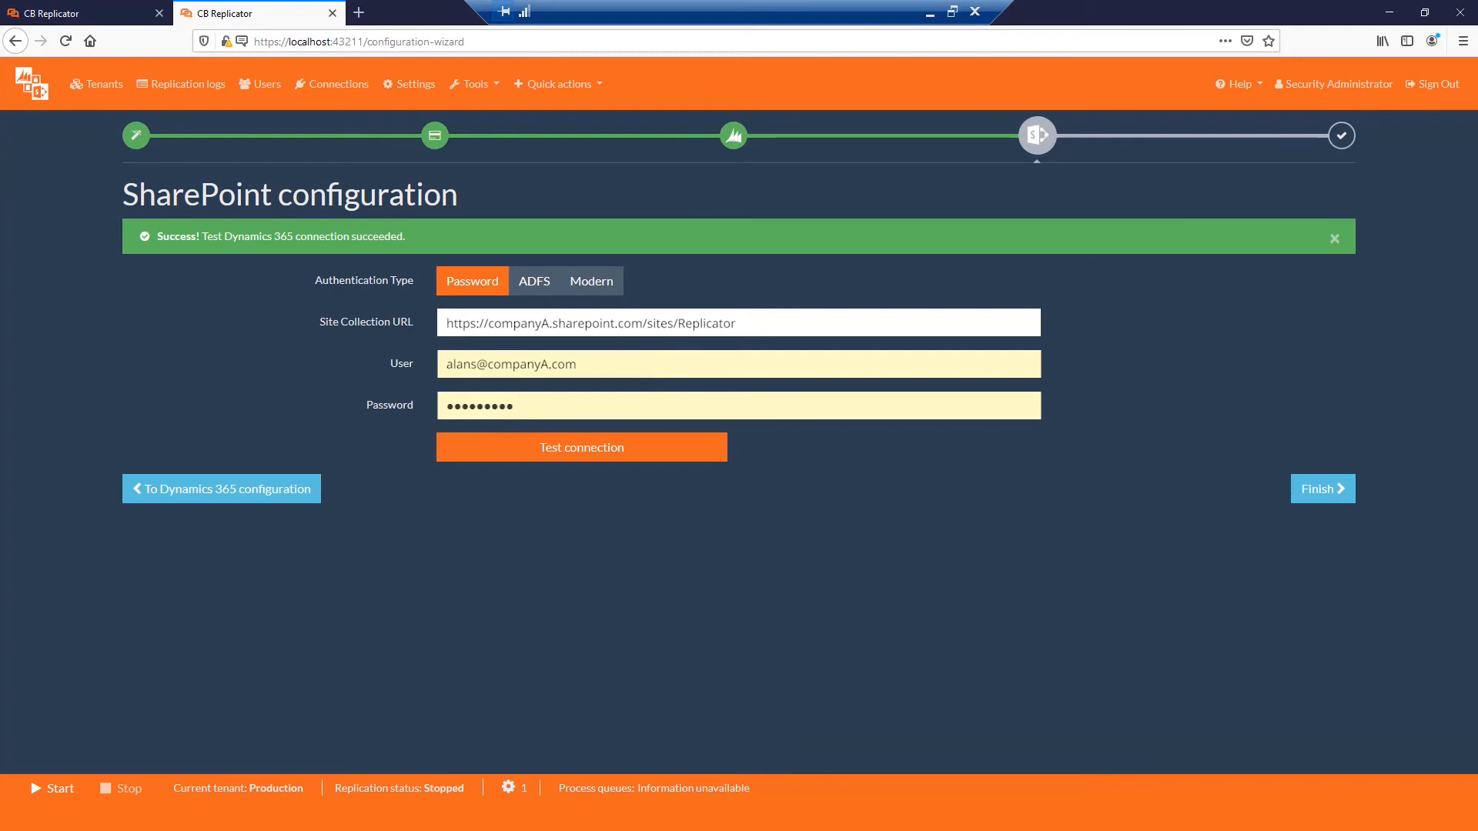
left_click(591, 281)
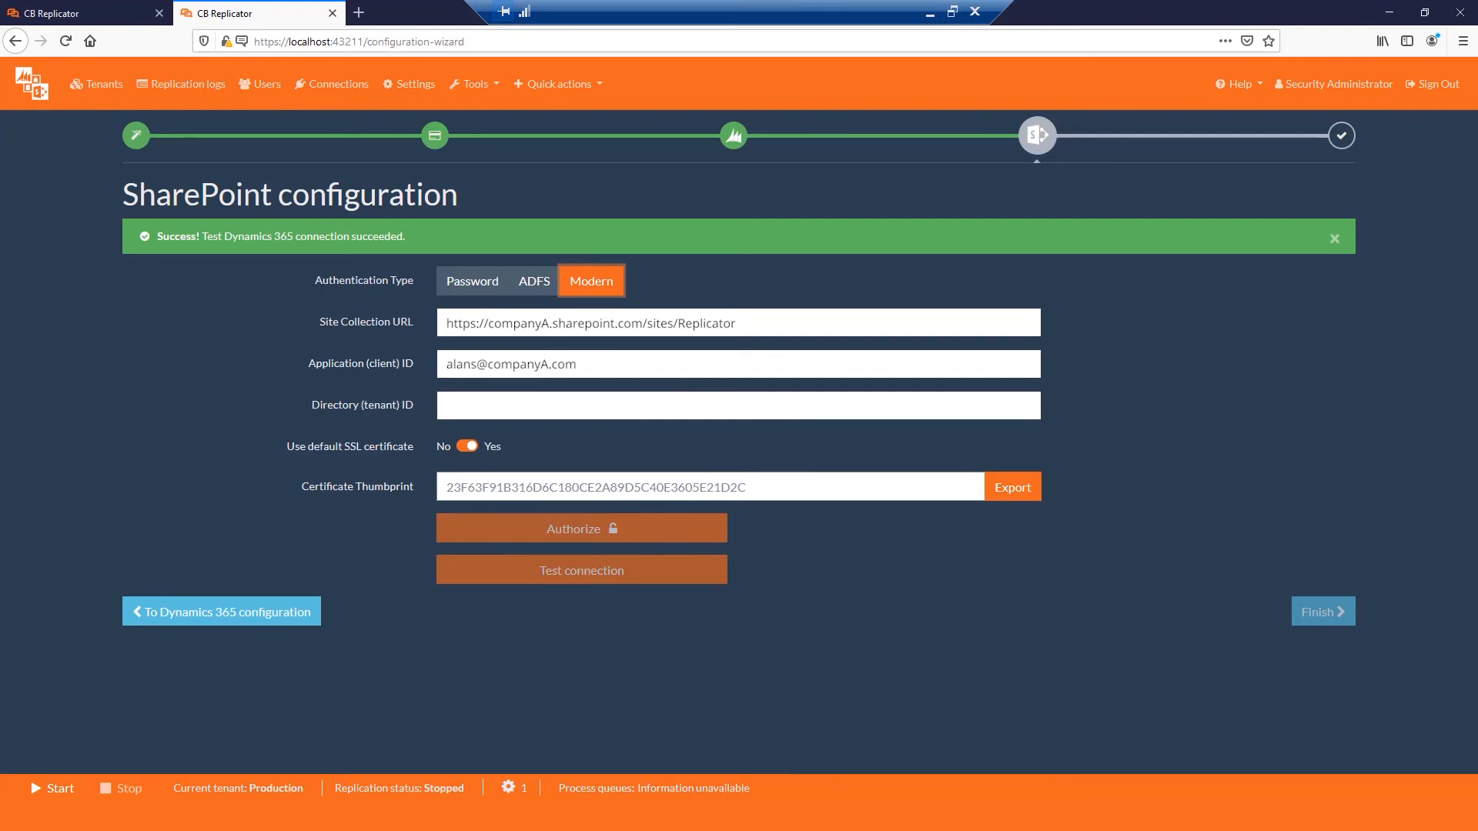
left_click(472, 281)
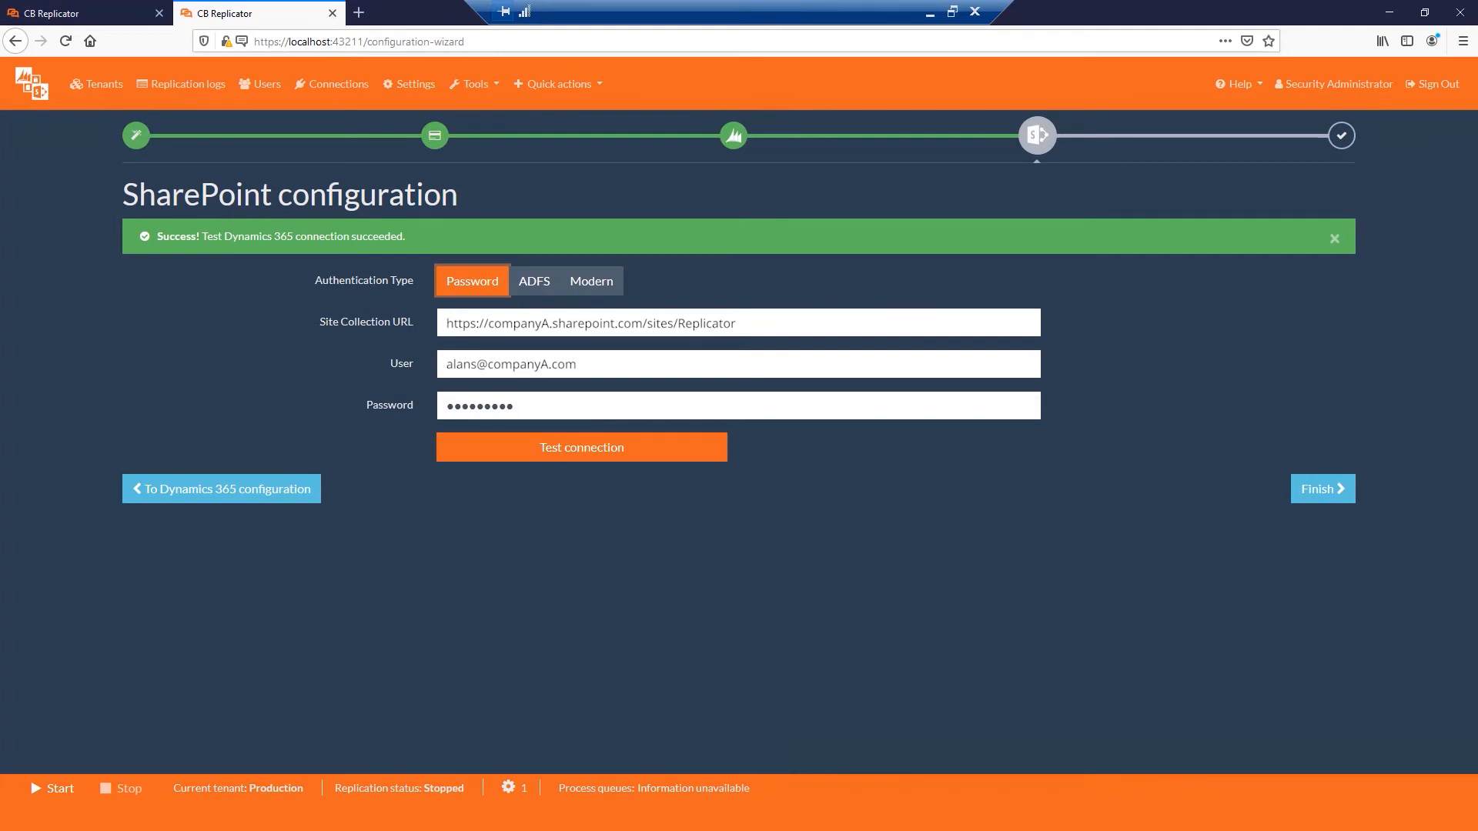
left_click(534, 280)
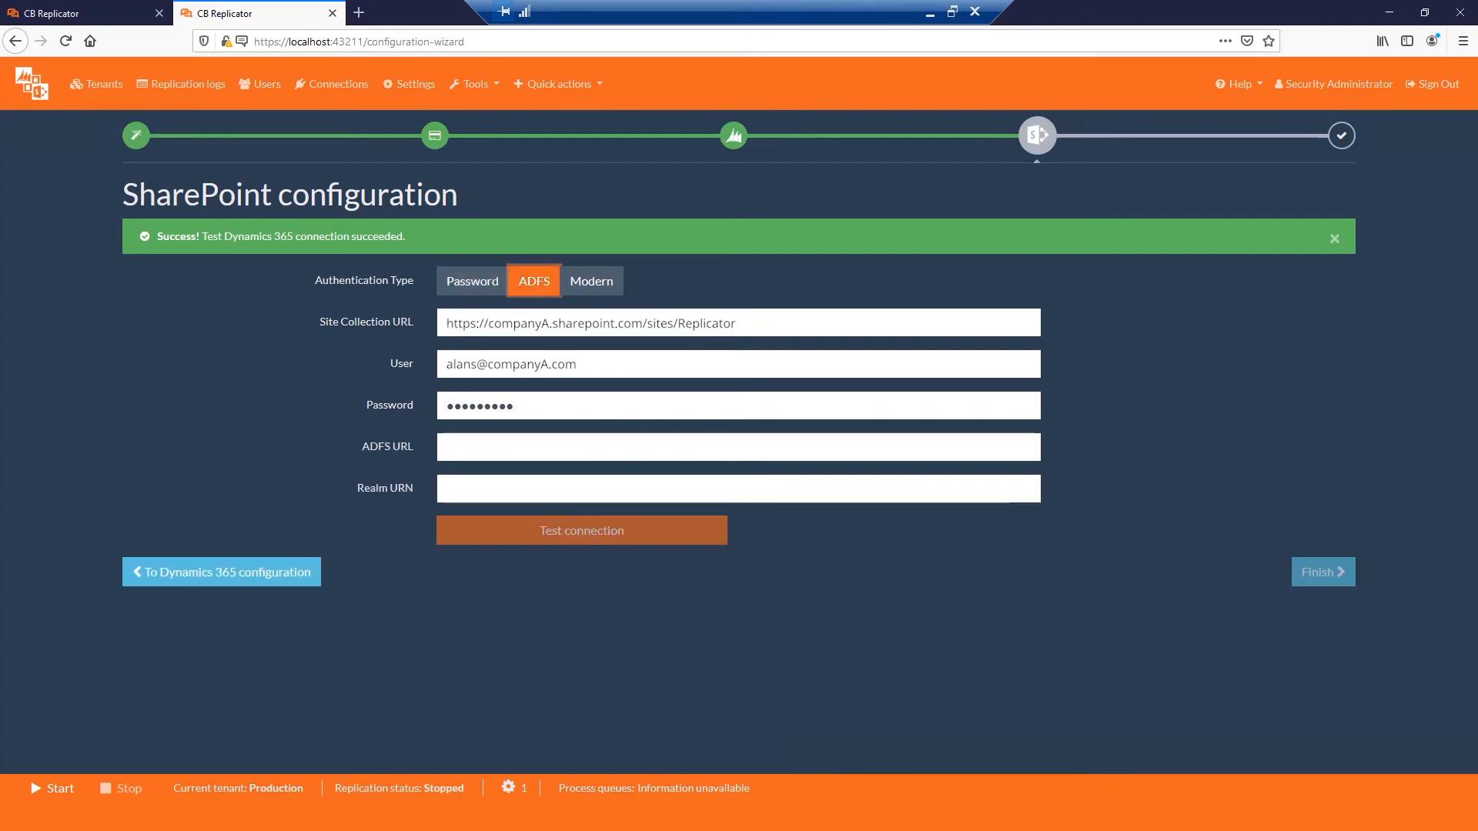
left_click(473, 281)
Test the SharePoint connection to the Replicator site collection and finish the configuration.
left_click(675, 457)
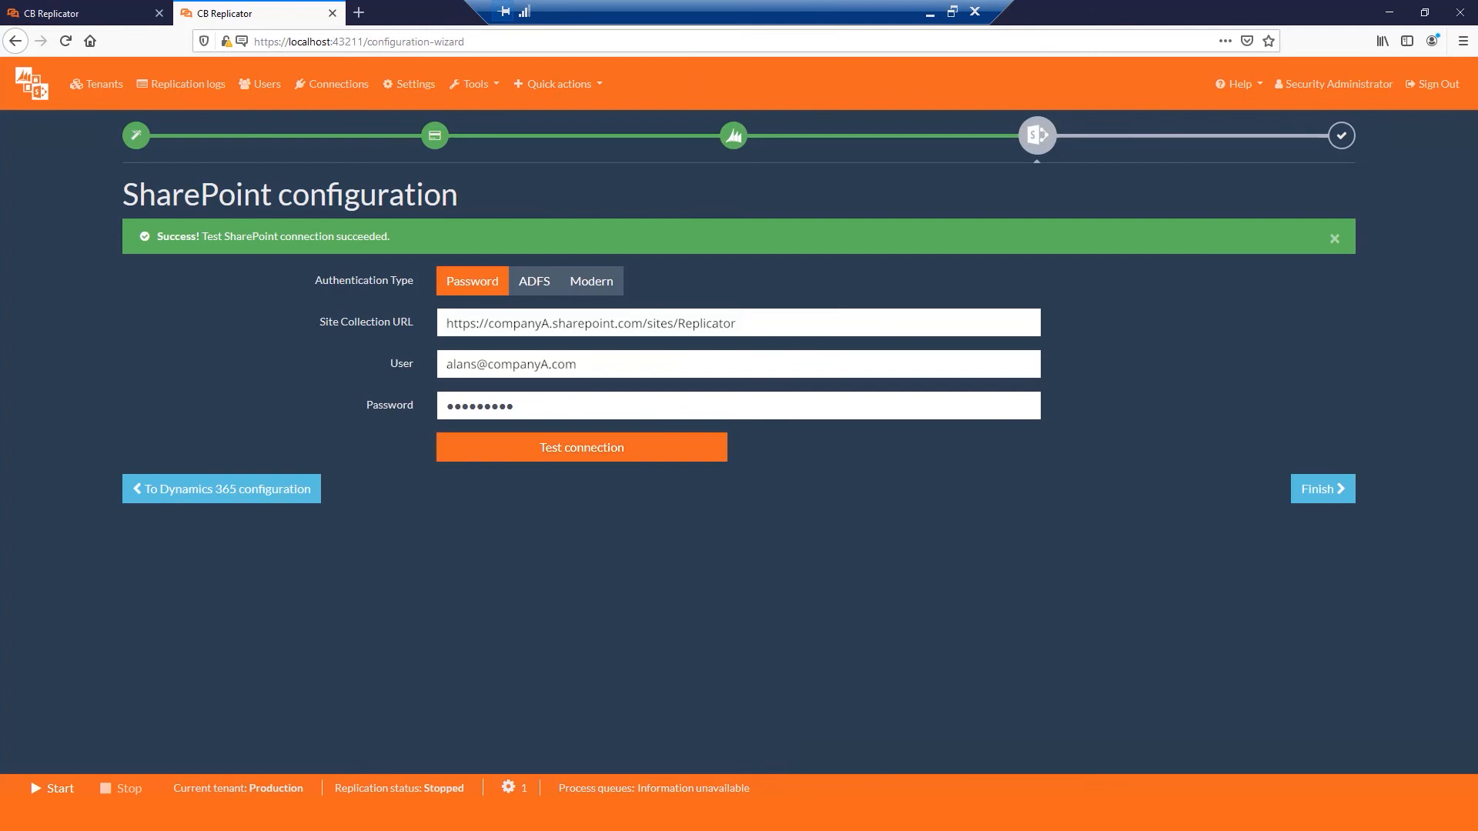
left_click(1343, 492)
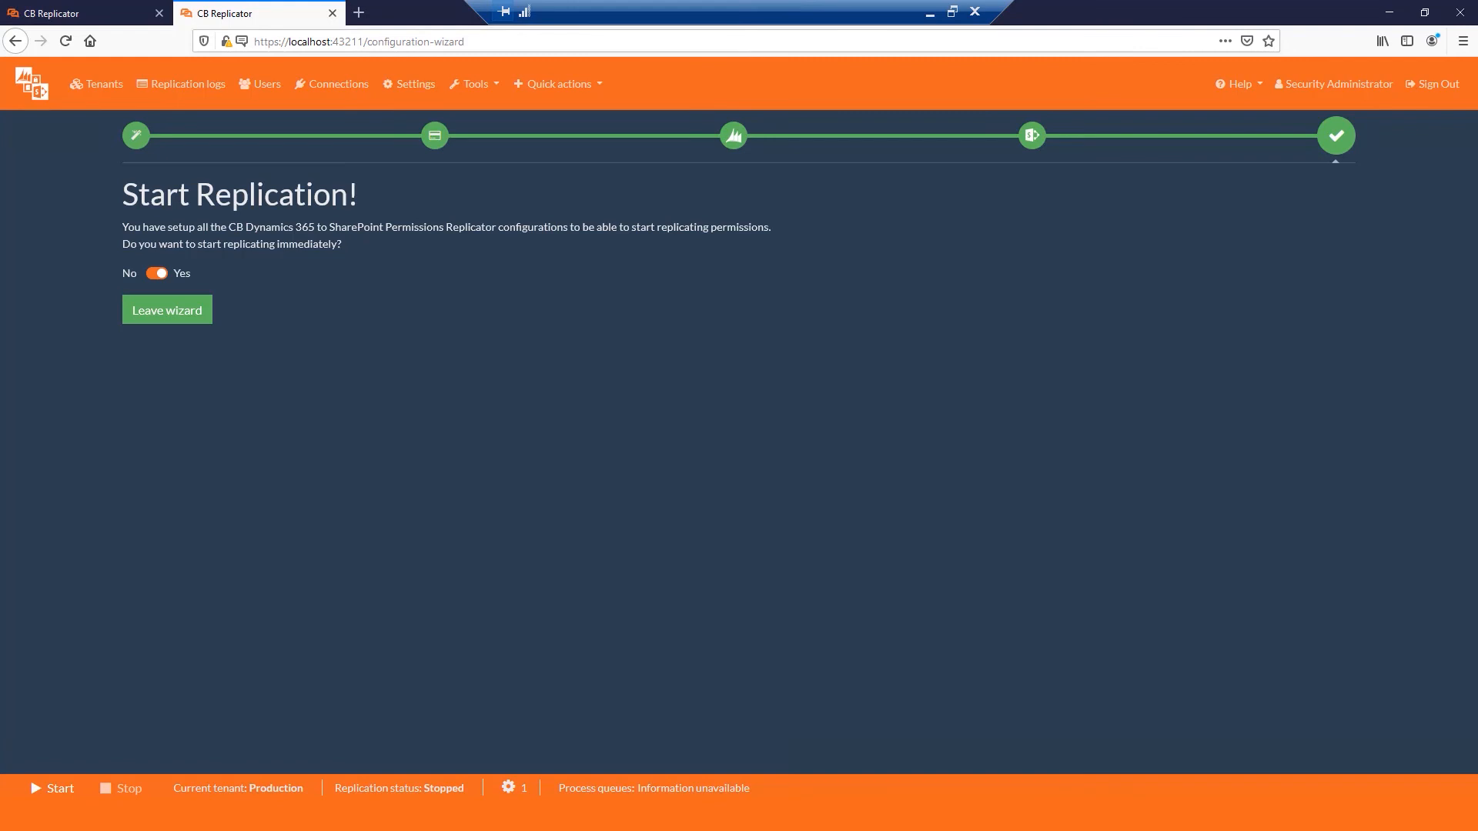
Leave the wizard with immediate replication switched off and start replication for the Production tenant.
left_click(157, 273)
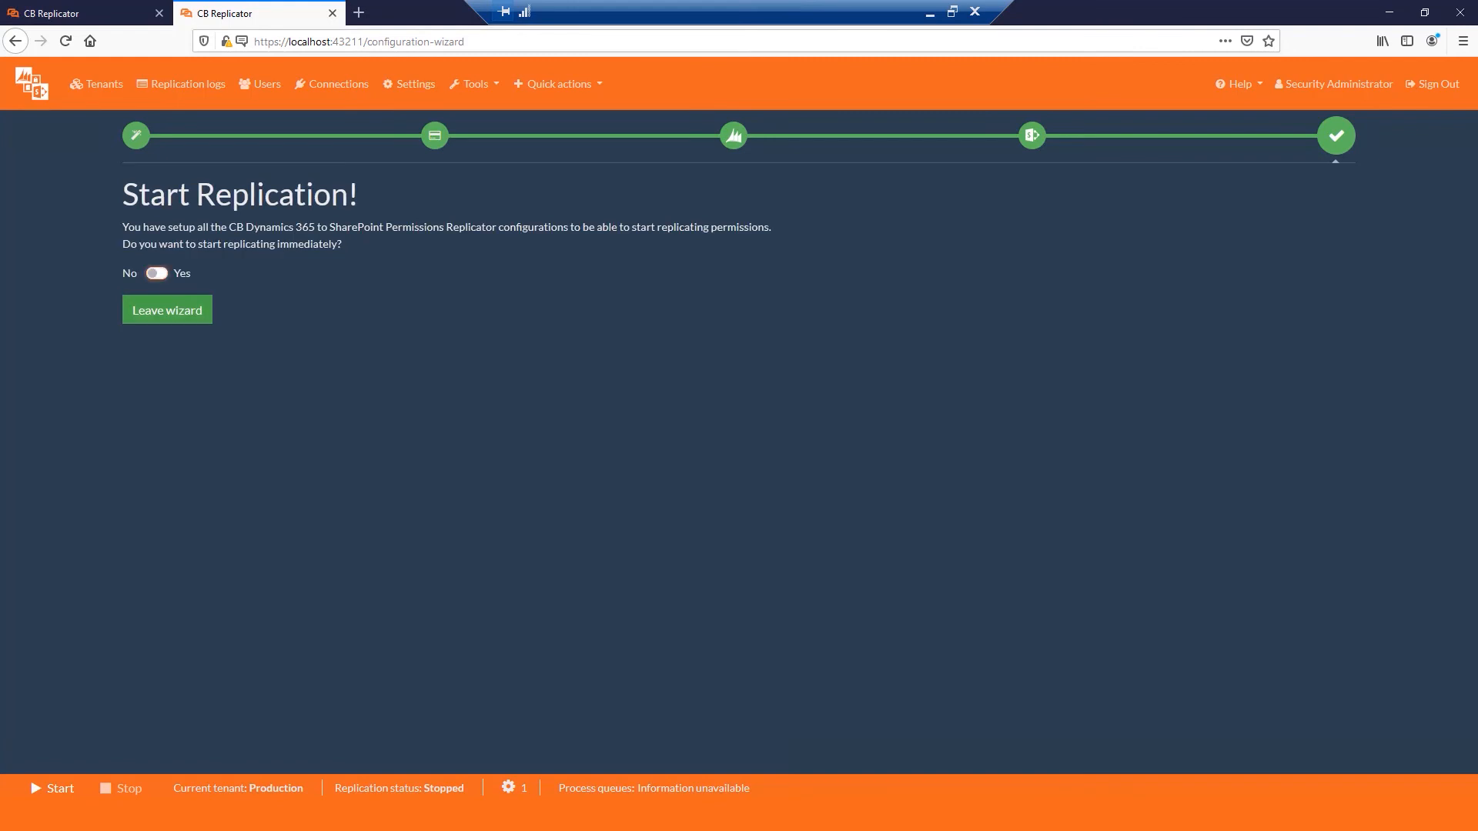
left_click(195, 310)
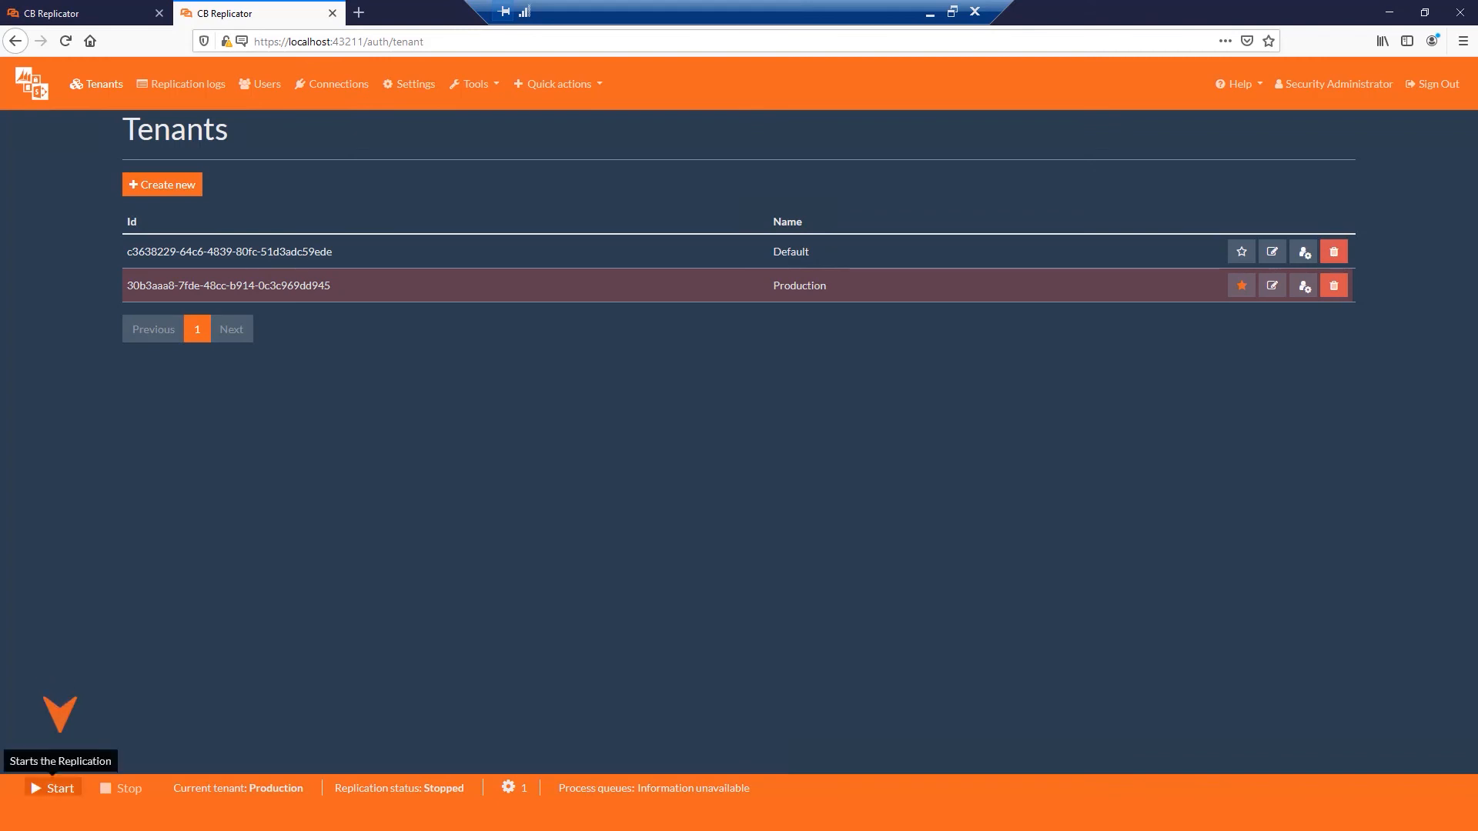
left_click(52, 788)
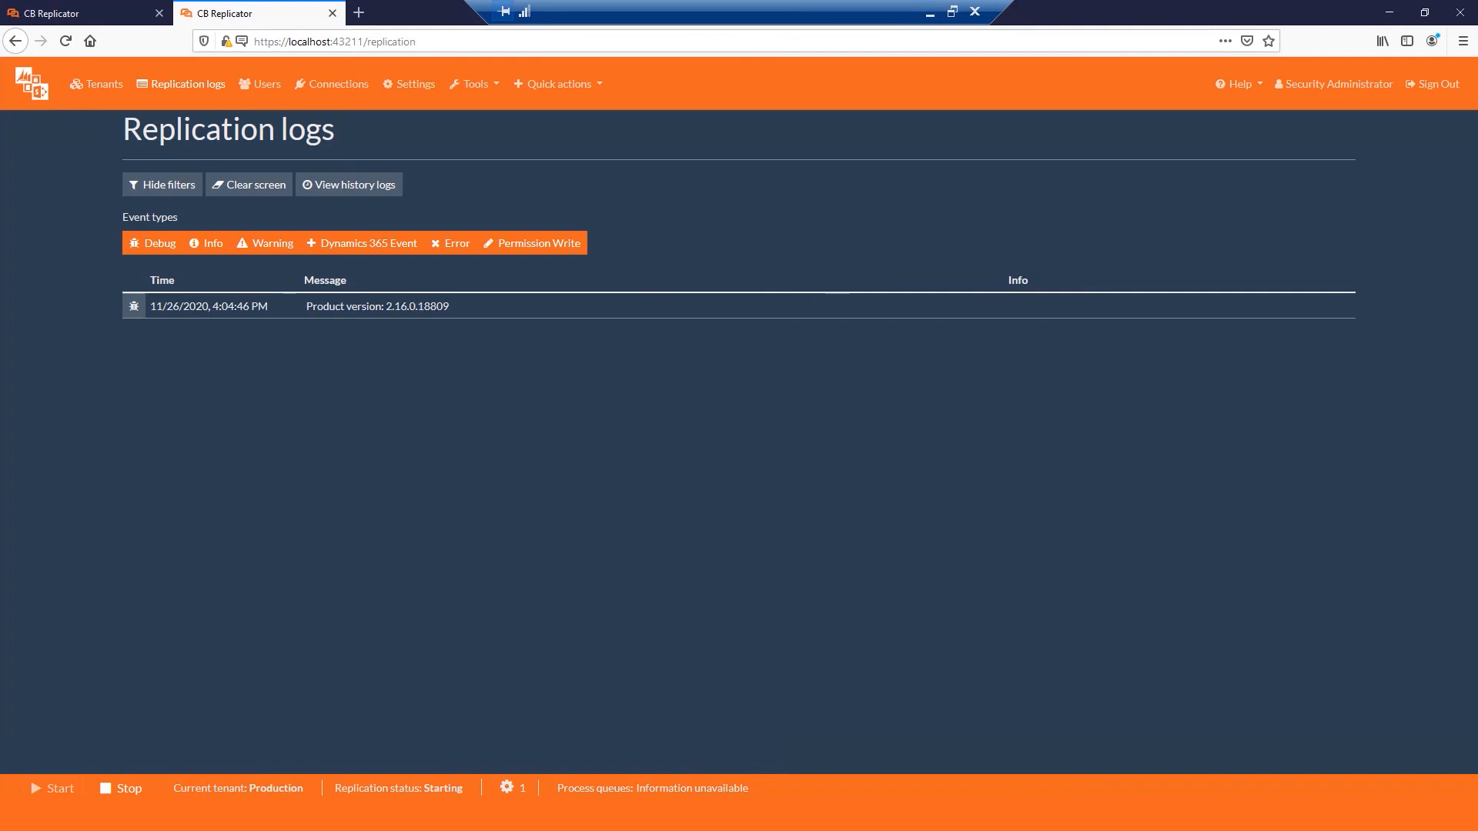